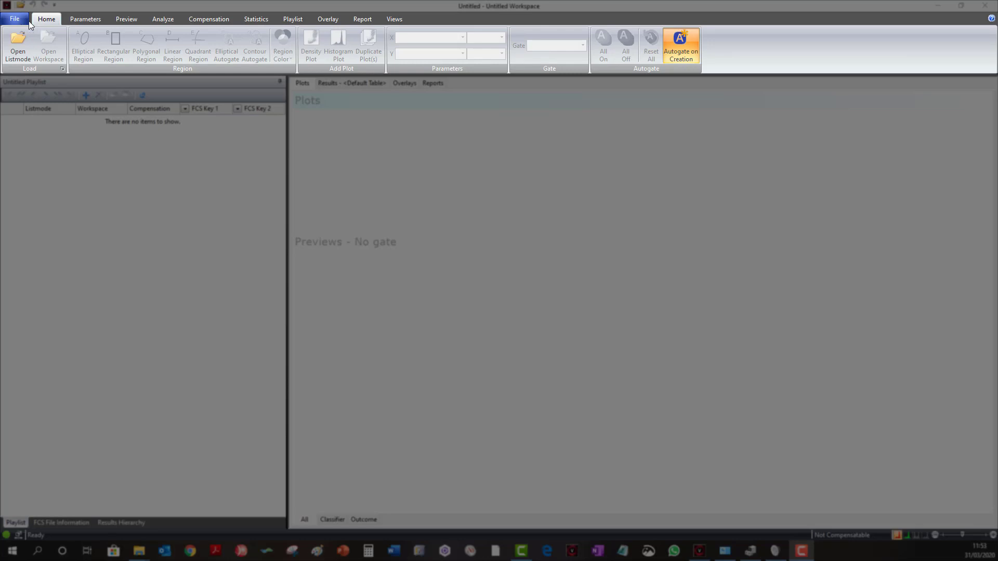
Step: Examine the Parameters, Preview and Analyze commands, the file options and the default results table, and return to the plots
left_click(80, 21)
left_click(126, 20)
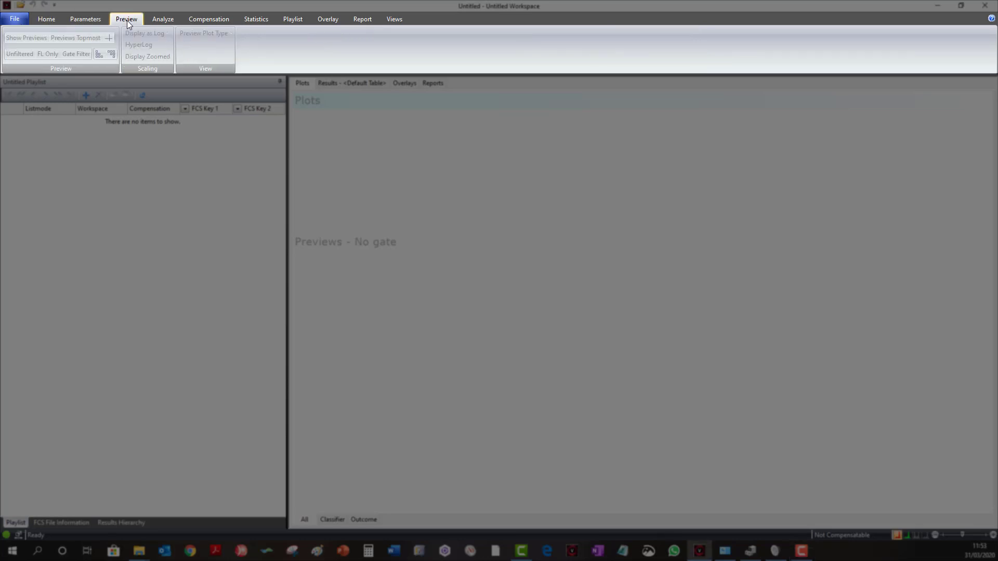
left_click(163, 20)
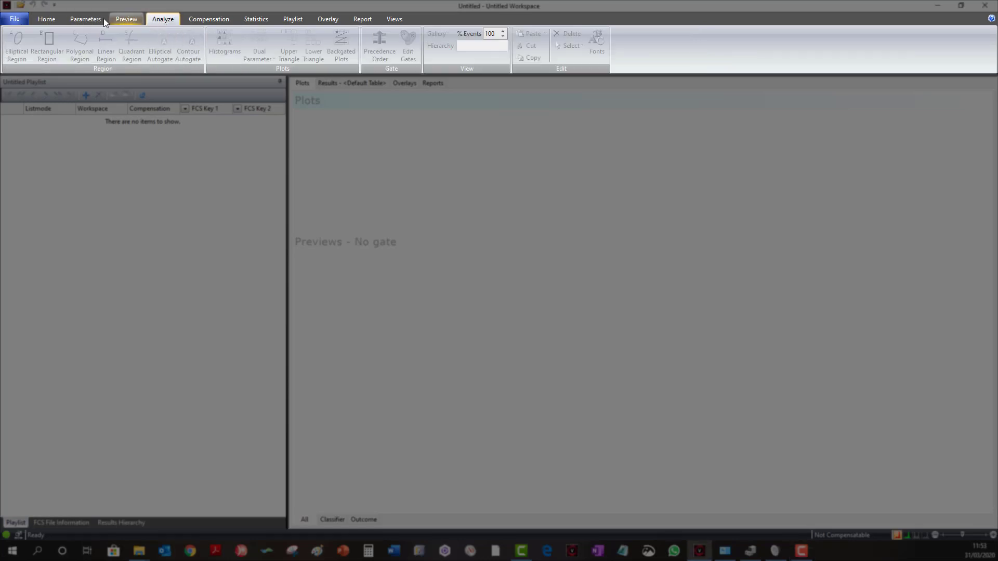
left_click(43, 20)
left_click(14, 20)
left_click(126, 239)
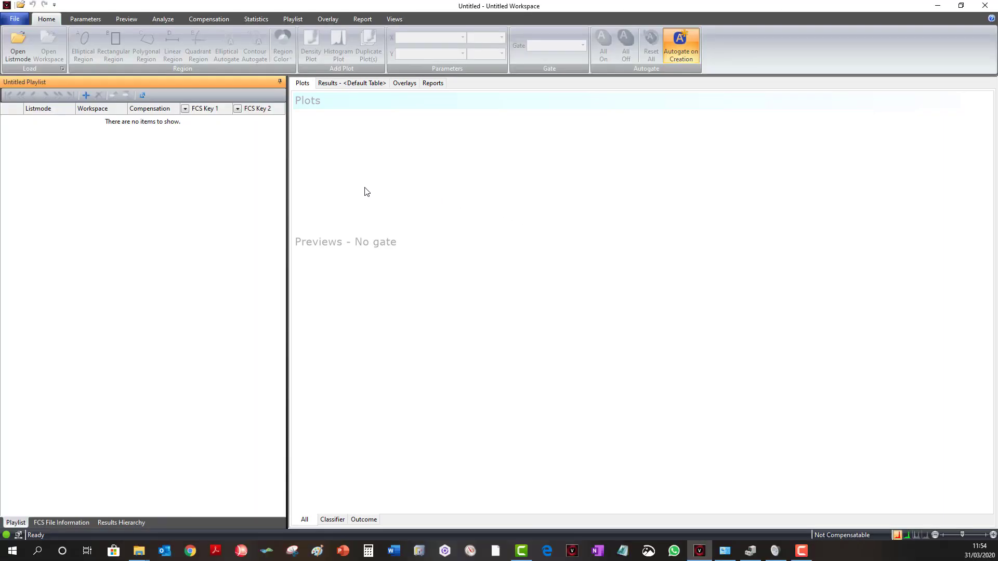
left_click(324, 84)
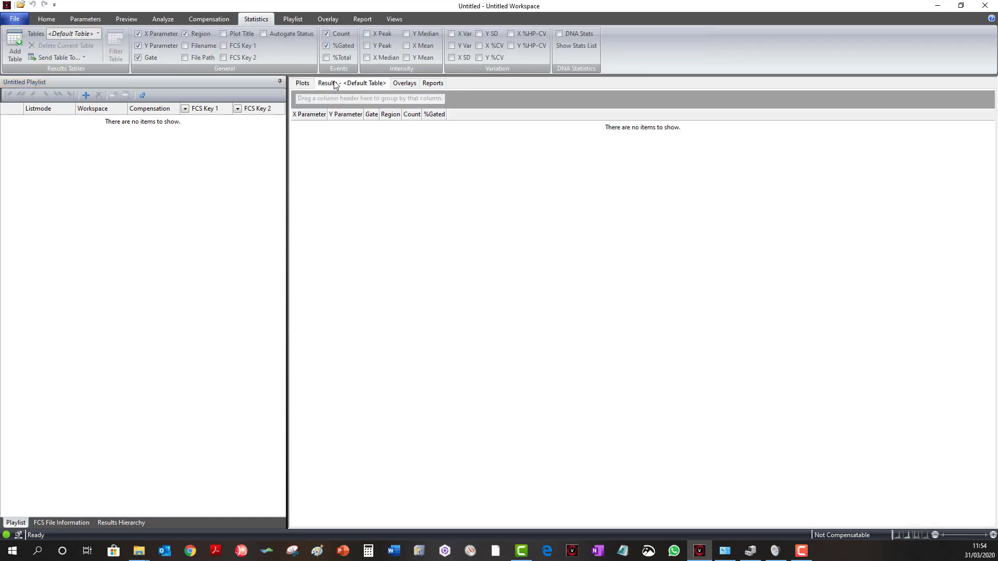
left_click(300, 86)
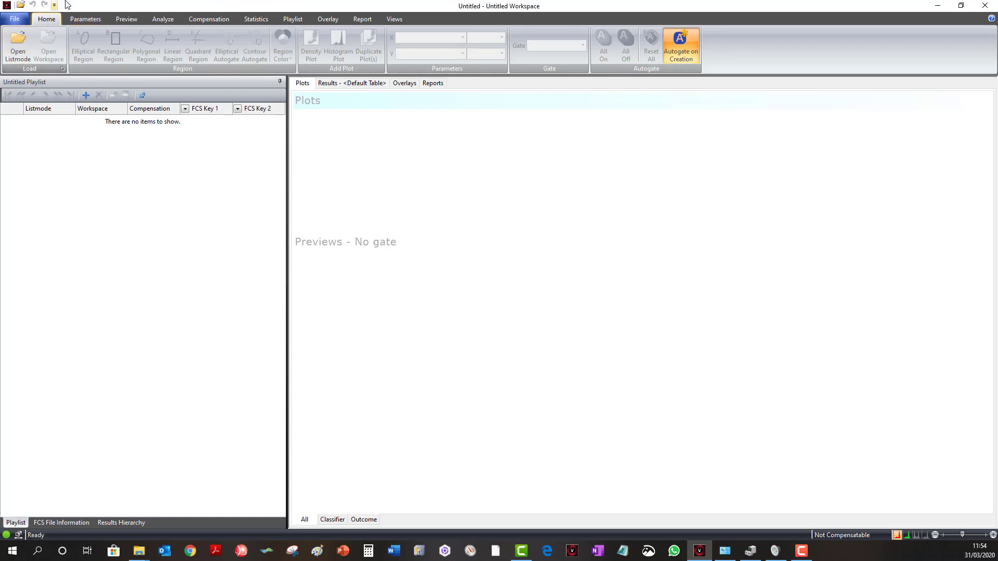
Step: In File Explorer, open the TCR data folder inside CYTO 2019 data and select the 146997 cd4 v beta A to H files
left_click(17, 43)
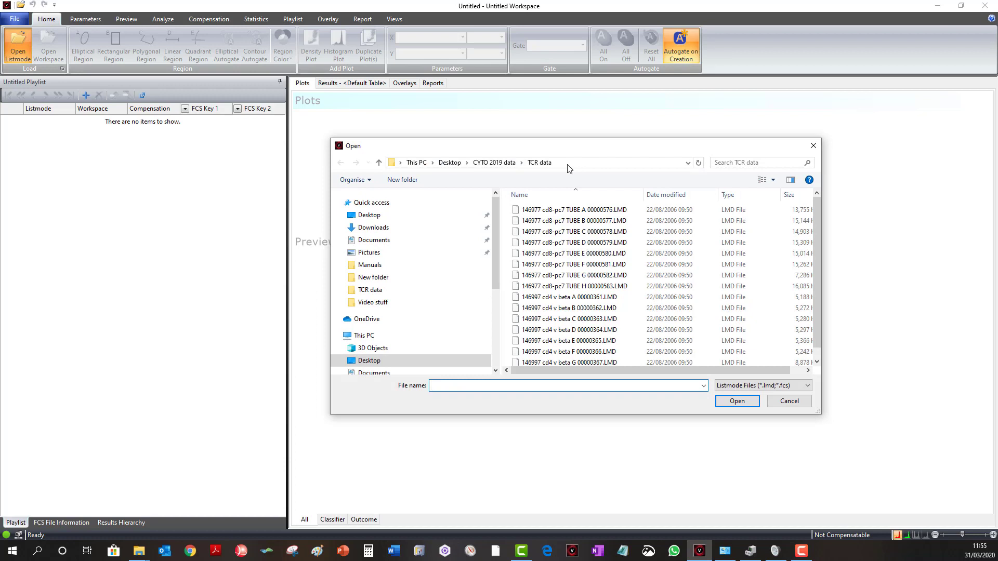
left_click(794, 403)
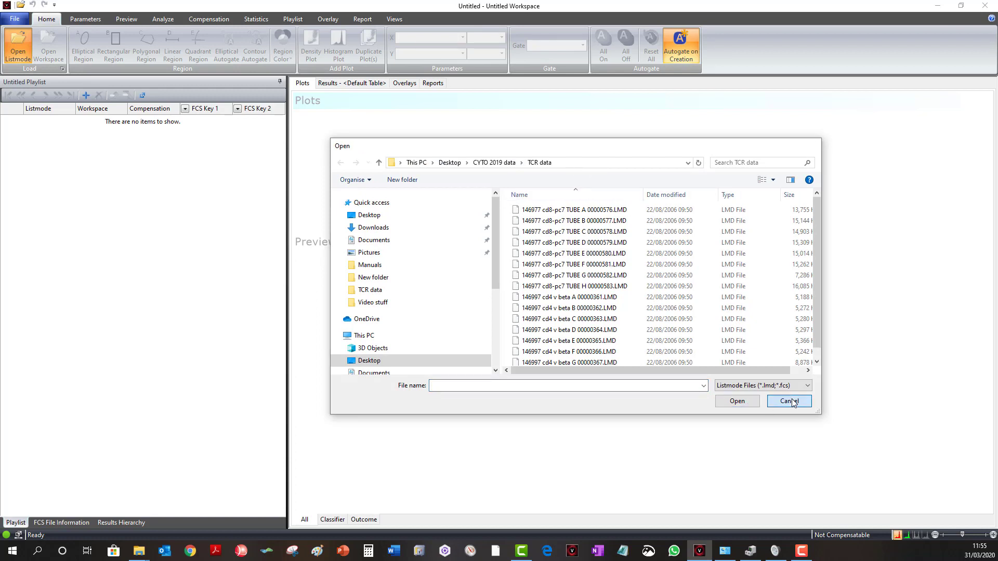
left_click(139, 550)
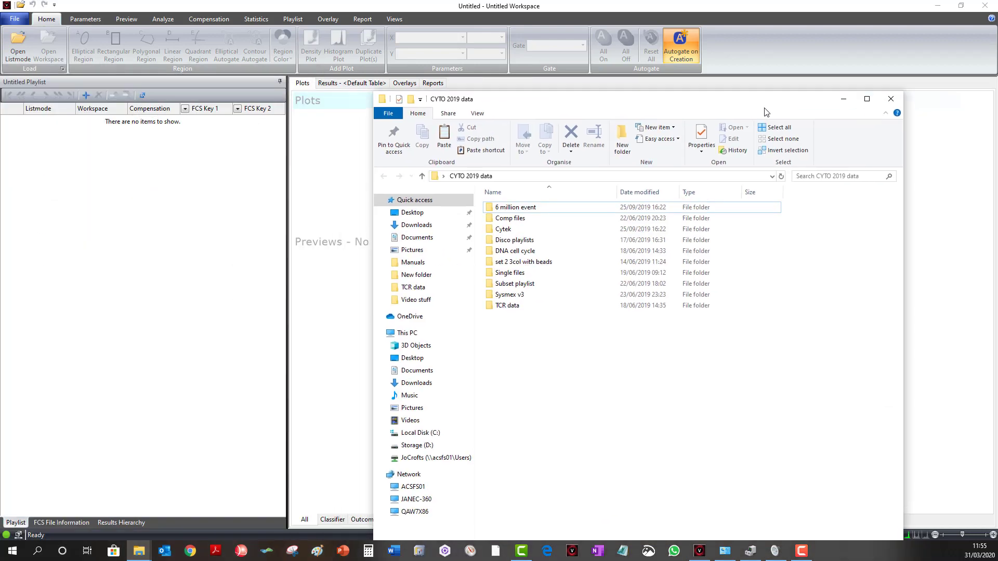
left_click_drag(520, 99, 627, 114)
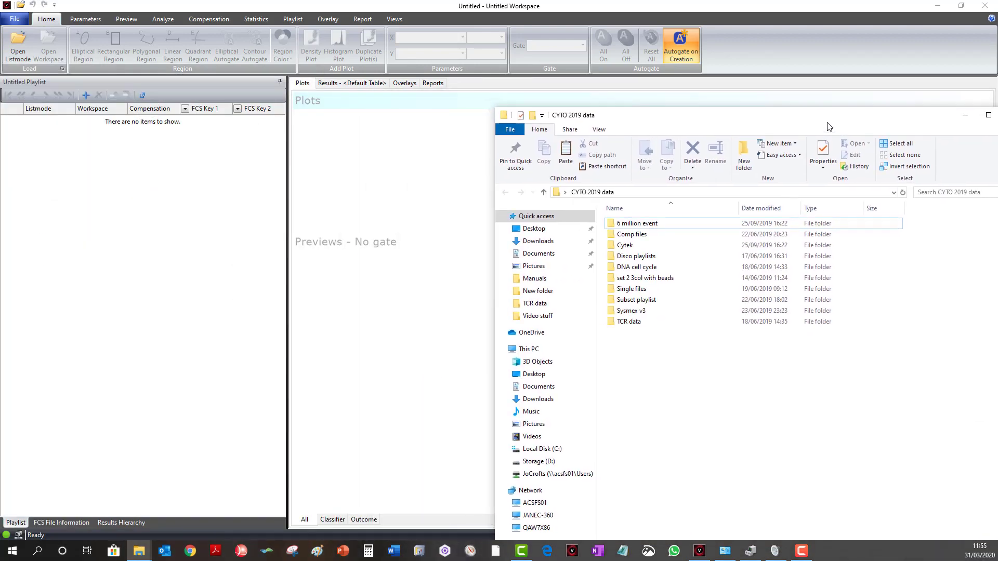
double_click(645, 323)
left_click_drag(710, 430, 653, 325)
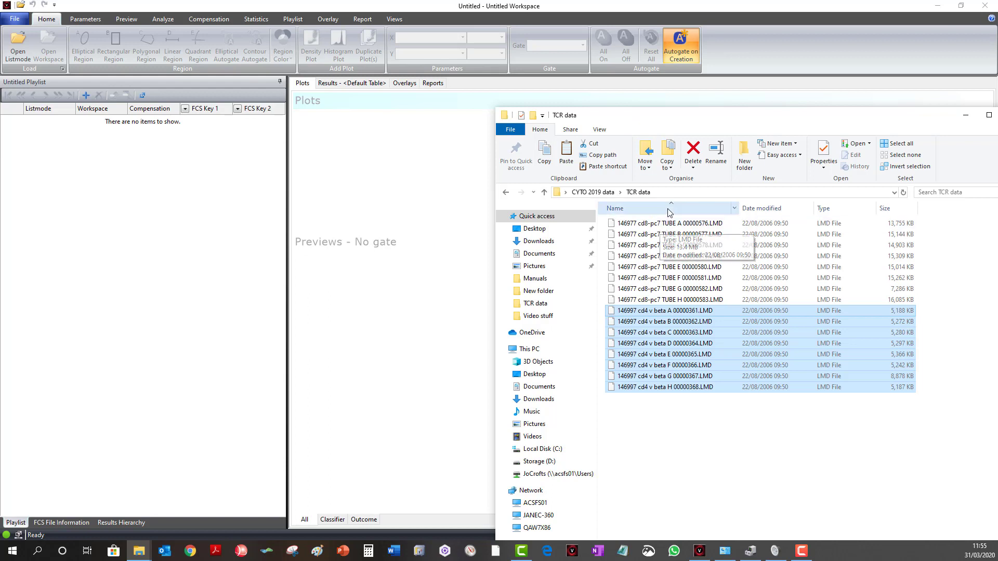
left_click_drag(708, 121, 603, 126)
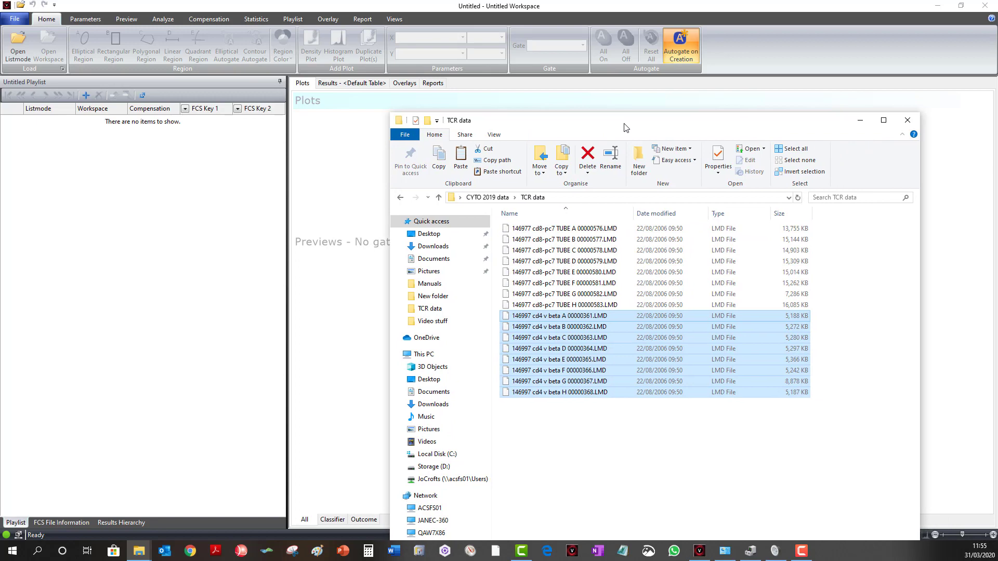
Step: Open the listmode file 146977 cd8-pc7 TUBE A 00000576.LMD from the TCR data folder
left_click(18, 46)
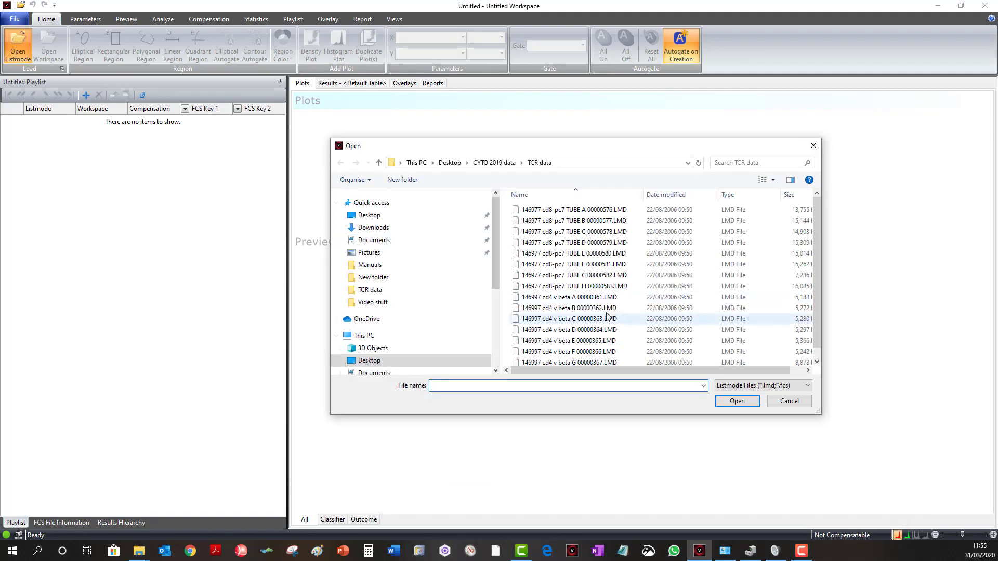
left_click(605, 211)
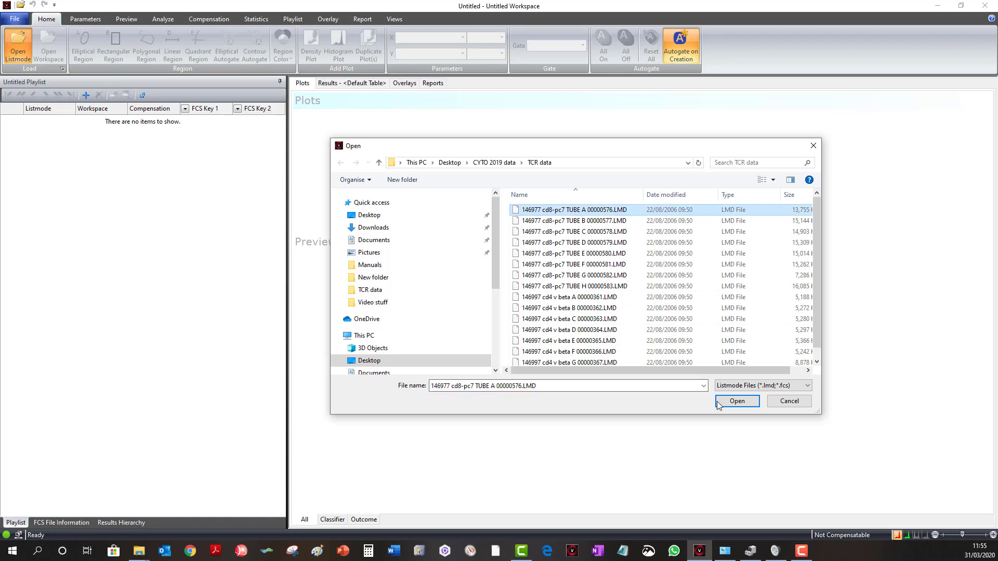
left_click(736, 402)
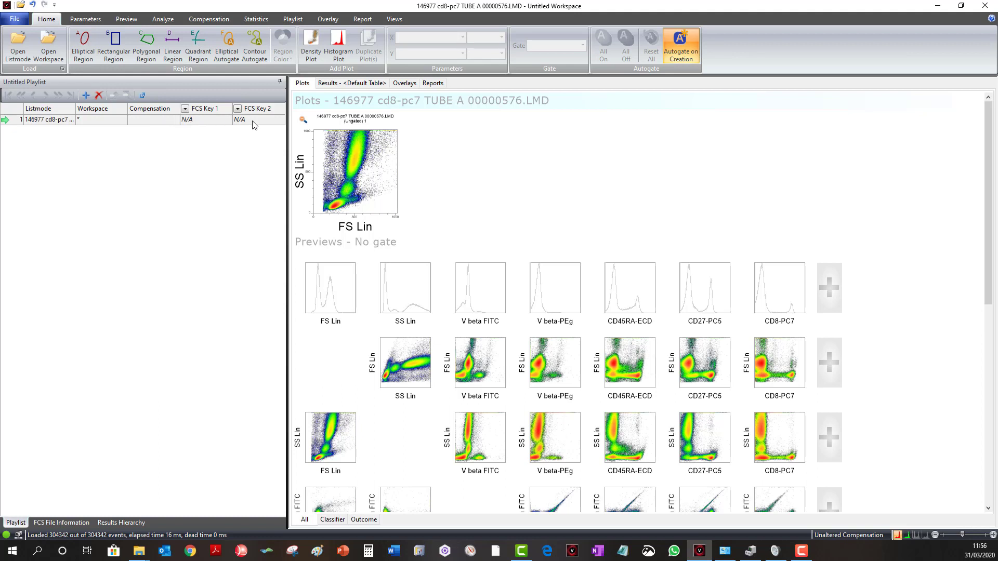
left_click(186, 111)
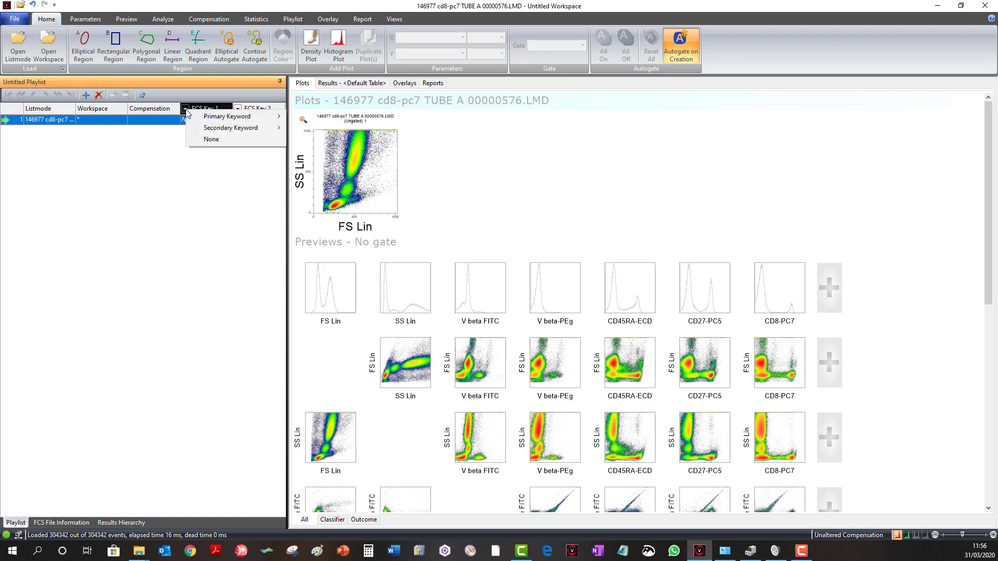
mouse_move(223, 118)
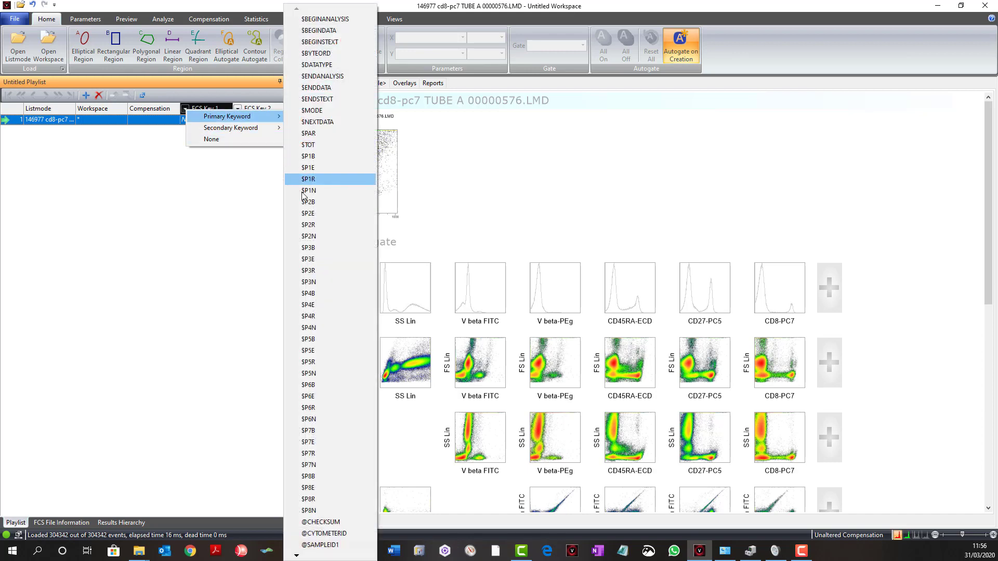
left_click(312, 544)
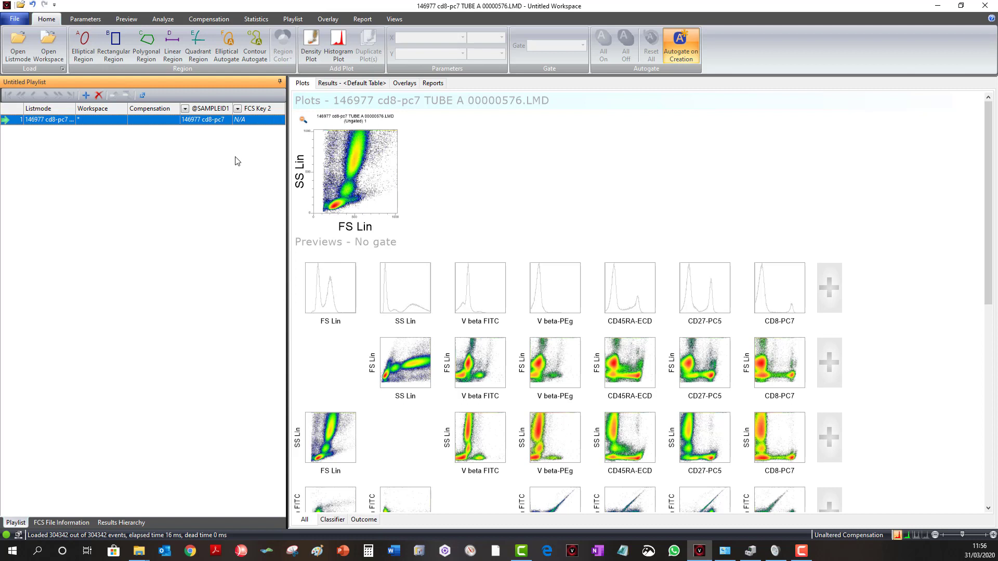
left_click_drag(233, 112, 249, 111)
Step: Review the parameter settings and examine the ungated preview histograms and dual-parameter plots for all parameters
left_click(92, 19)
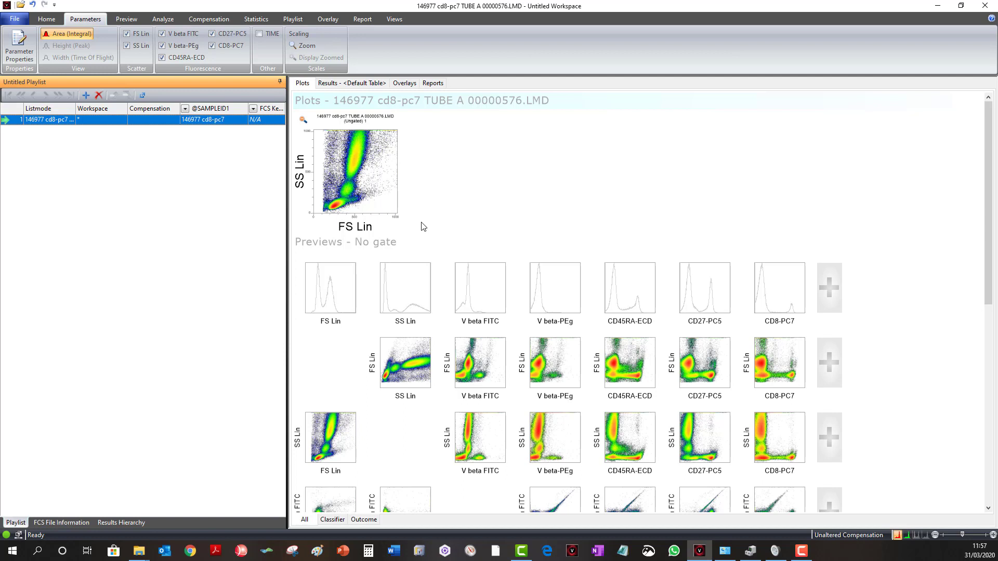
scroll(430, 223, "down", 1)
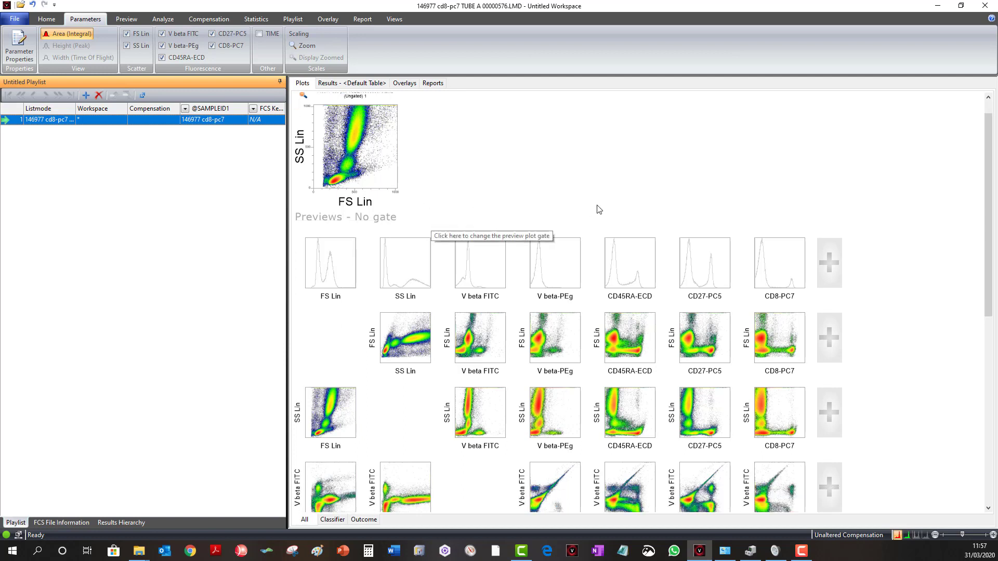
scroll(611, 210, "down", 1)
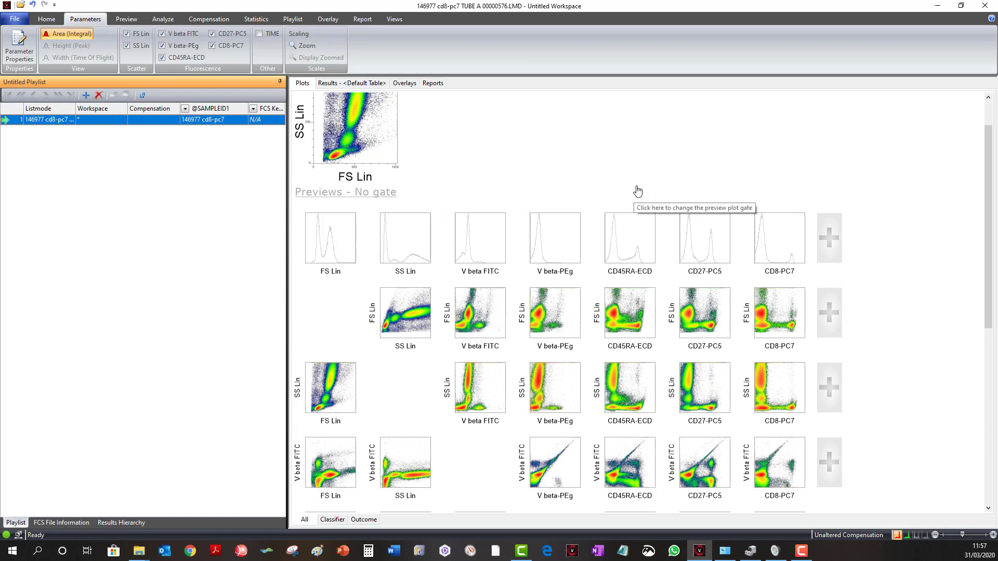
scroll(918, 192, "down", 1)
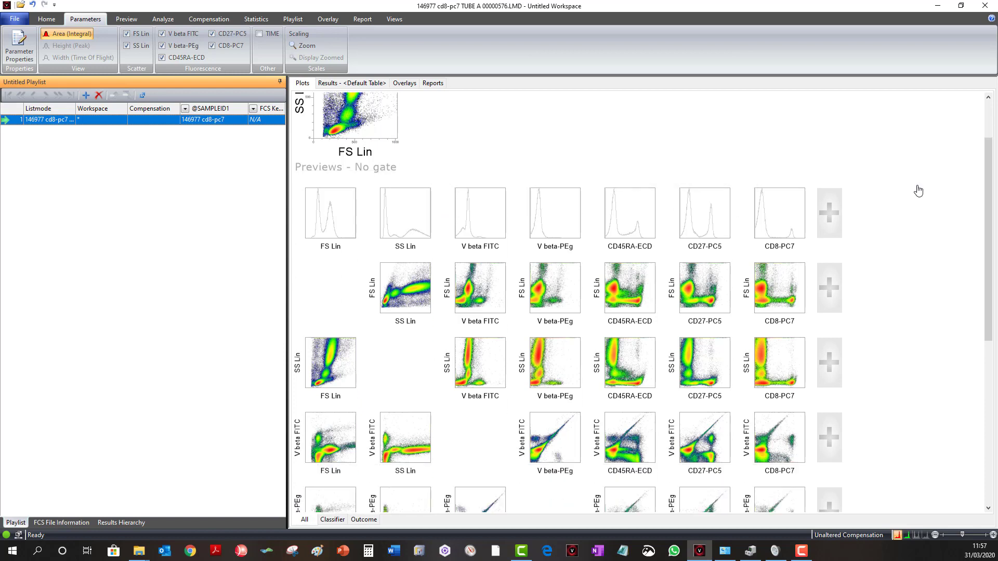
scroll(919, 191, "up", 3)
scroll(916, 190, "down", 6)
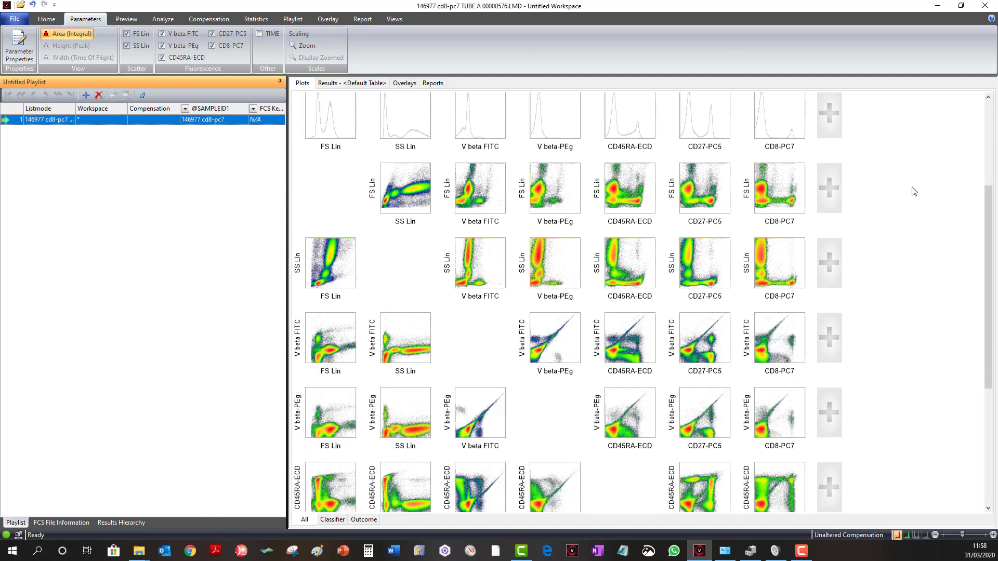
scroll(915, 191, "down", 1)
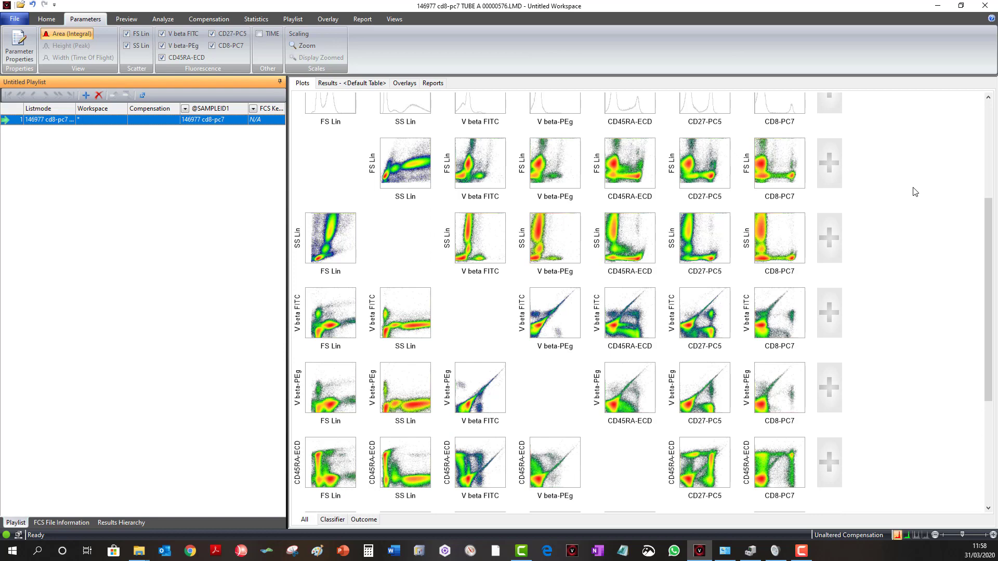
scroll(916, 194, "up", 8)
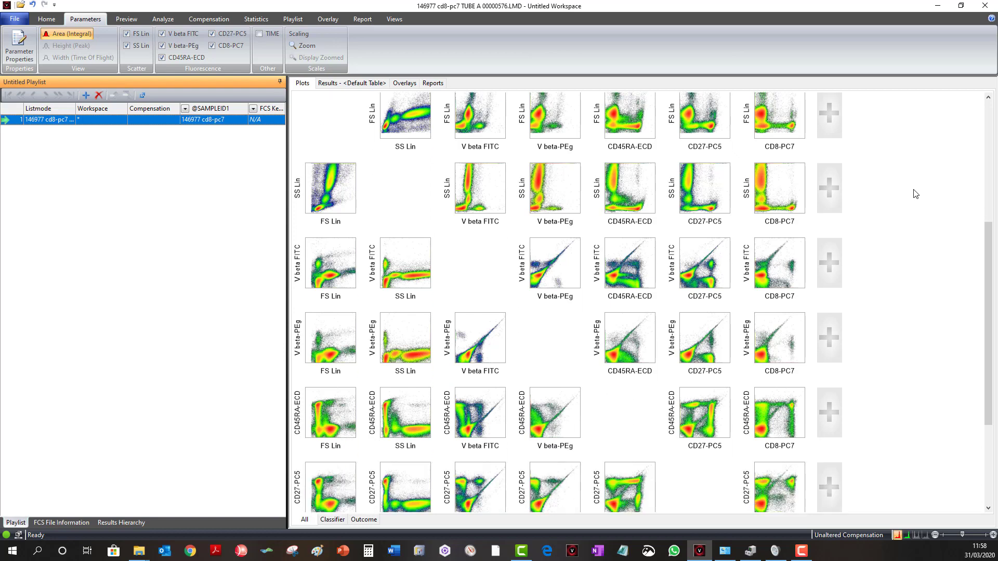
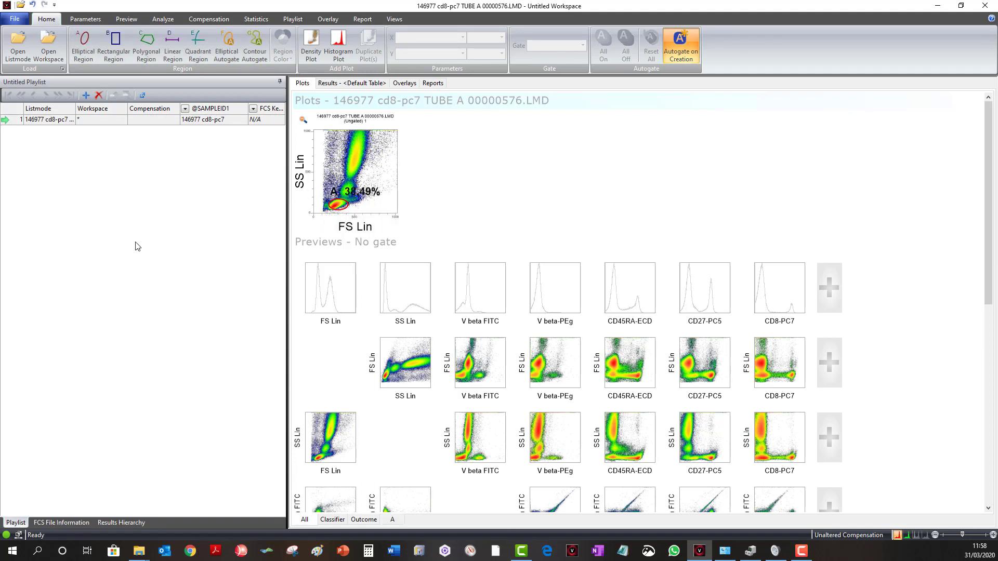
Step: Adjust elliptical region A around the low-scatter cluster on the FS Lin/SS Lin plot, and return the previews to no gate
left_click(347, 192)
mouse_move(348, 192)
left_mouse_down()
mouse_move(359, 197)
mouse_move(351, 200)
left_mouse_up()
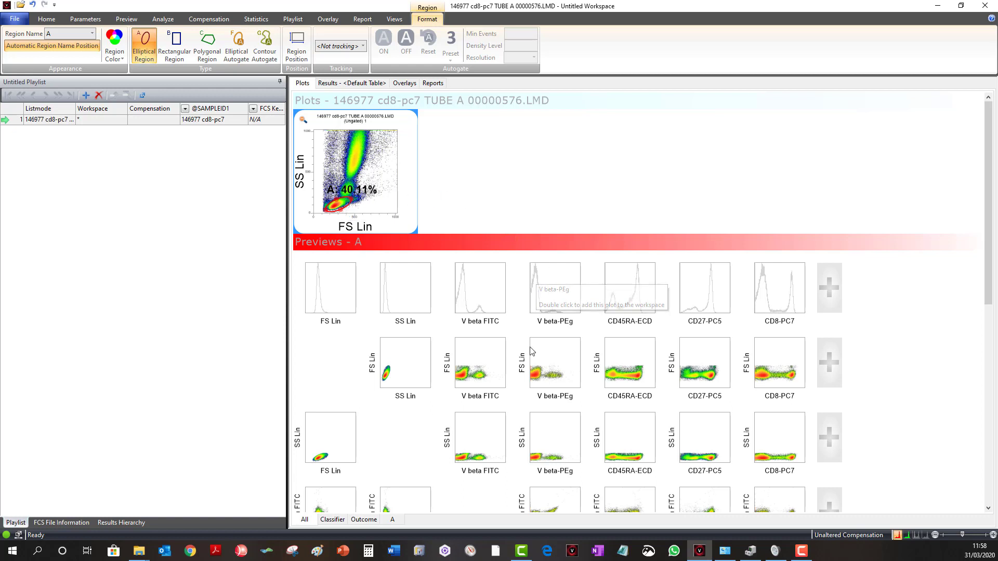
scroll(525, 357, "down", 1)
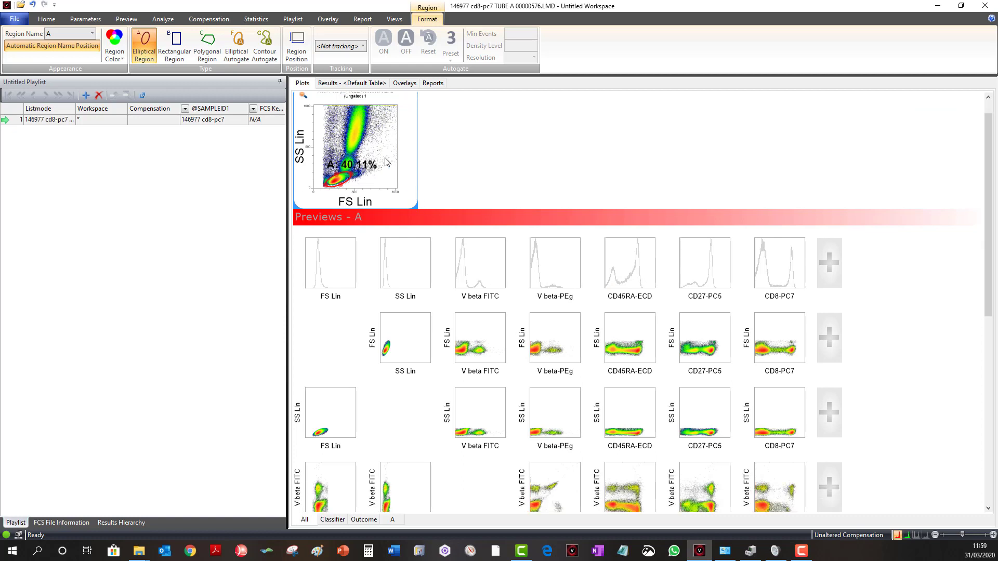
left_click(387, 141)
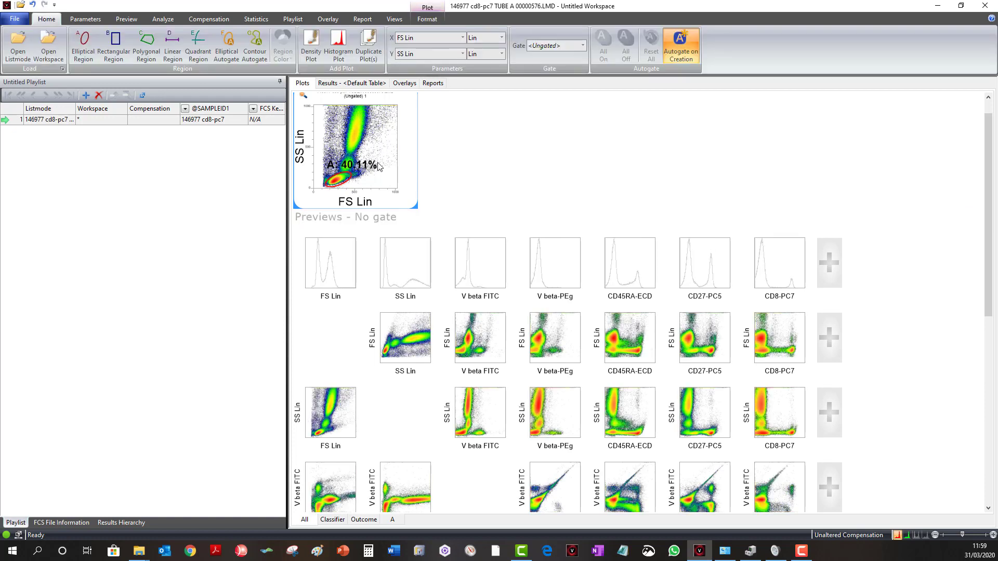
Step: Select region A and move its percentage label away from the ellipse into the upper part of the FS Lin/SS Lin plot
left_click(351, 177)
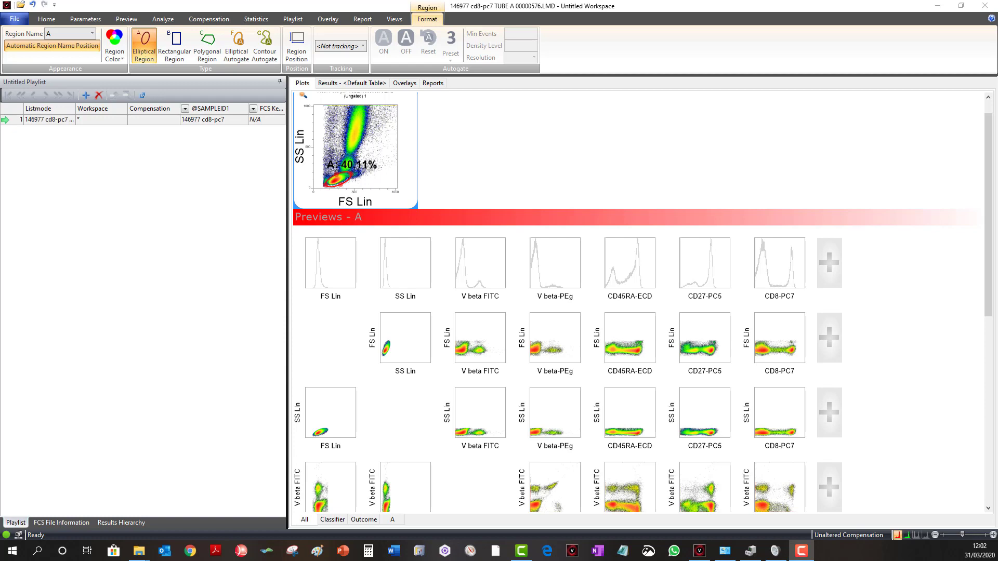
left_click_drag(332, 166, 344, 133)
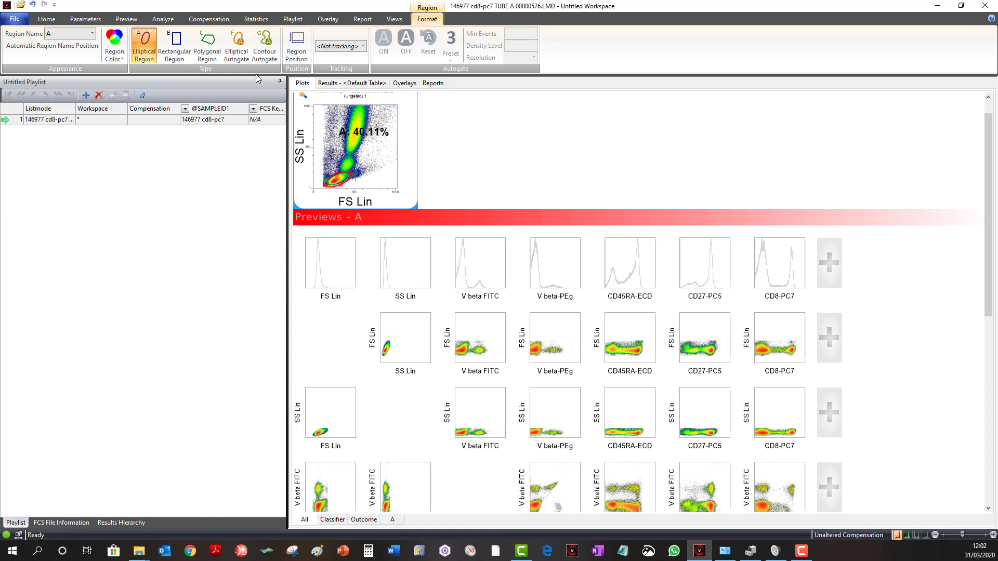
Step: Open the workspace font settings, turn off automatic sizing for region labels, and try font sizes 20 and 8
left_click(166, 21)
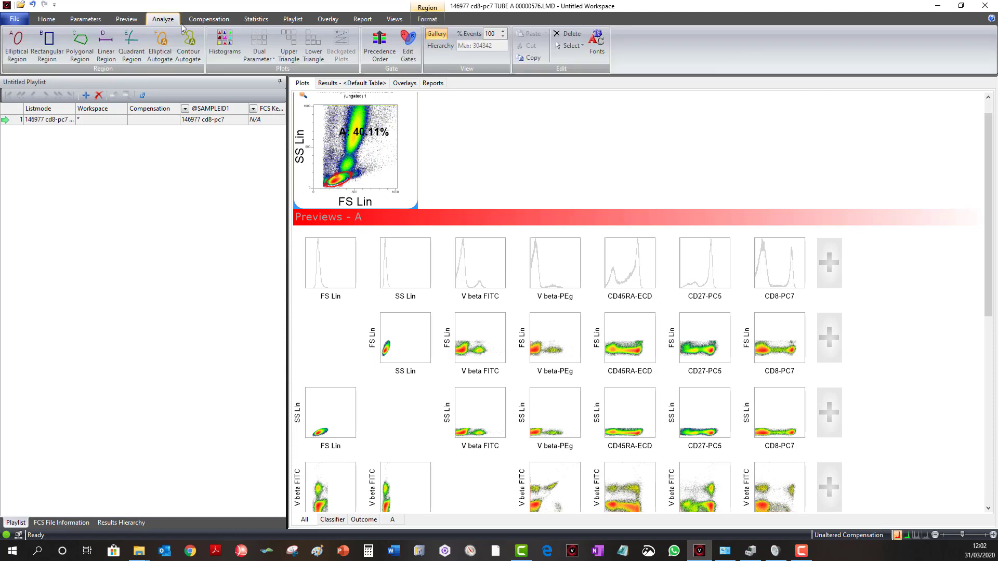
left_click(598, 44)
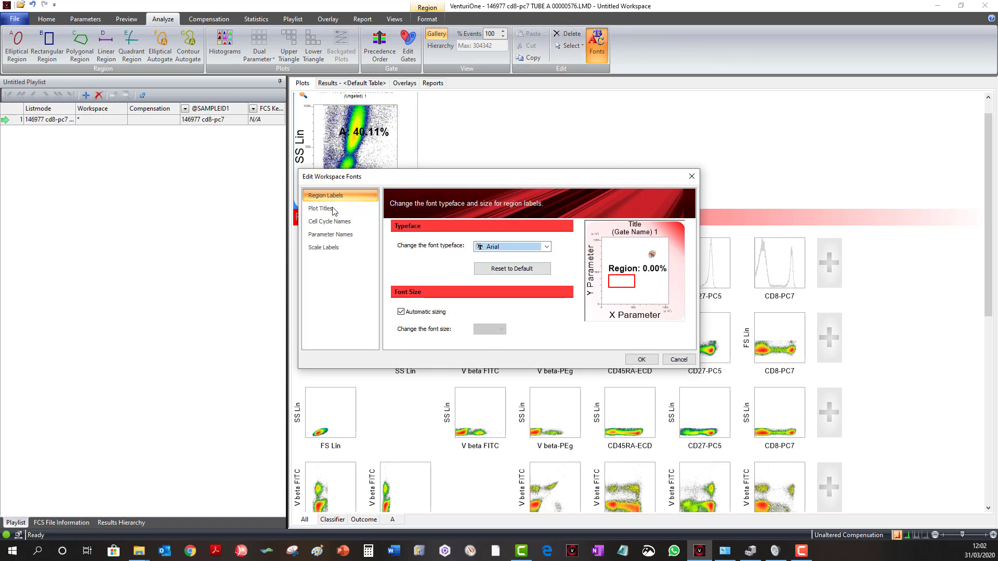
left_click(431, 312)
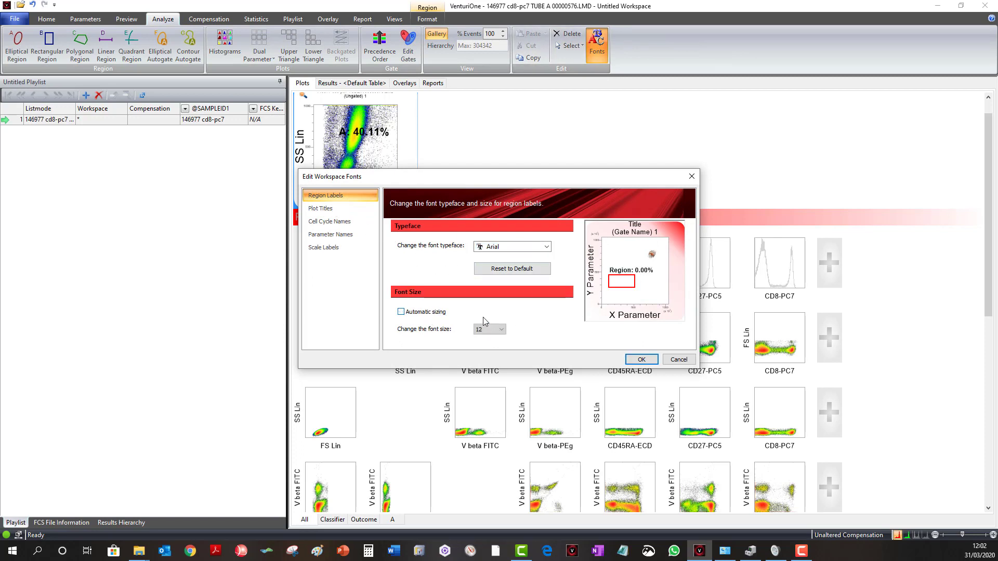
left_click(500, 330)
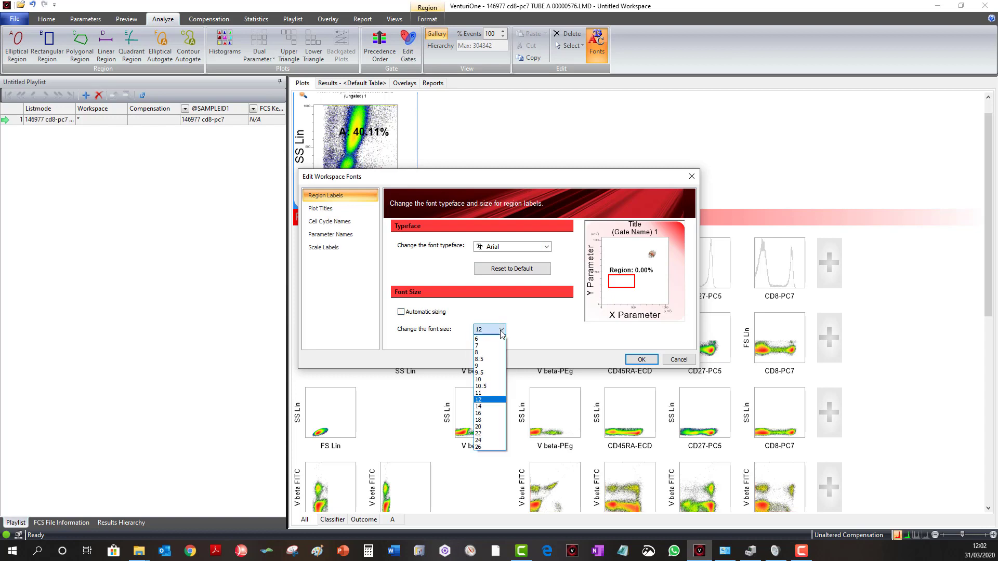
left_click(487, 427)
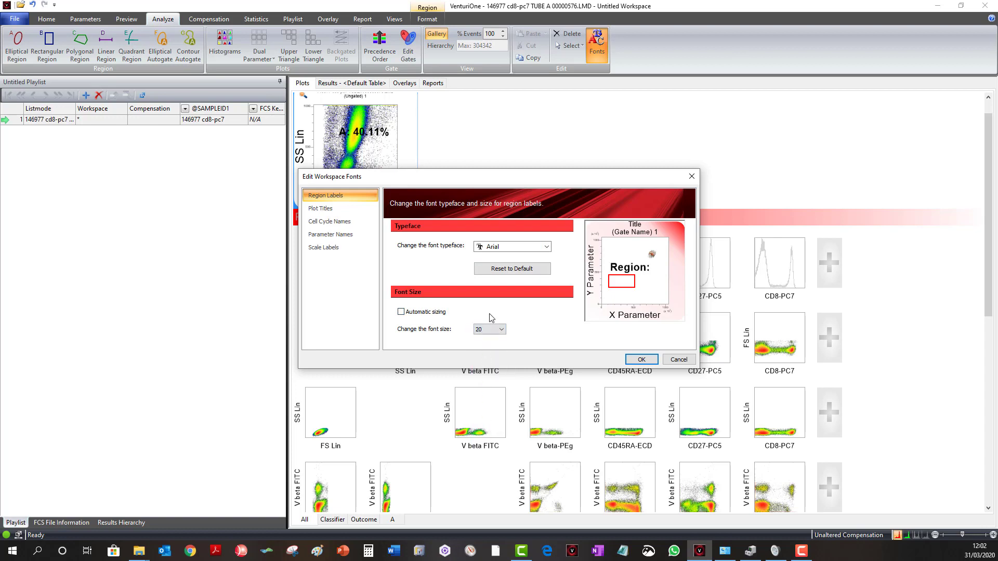
left_click(490, 330)
left_click(489, 351)
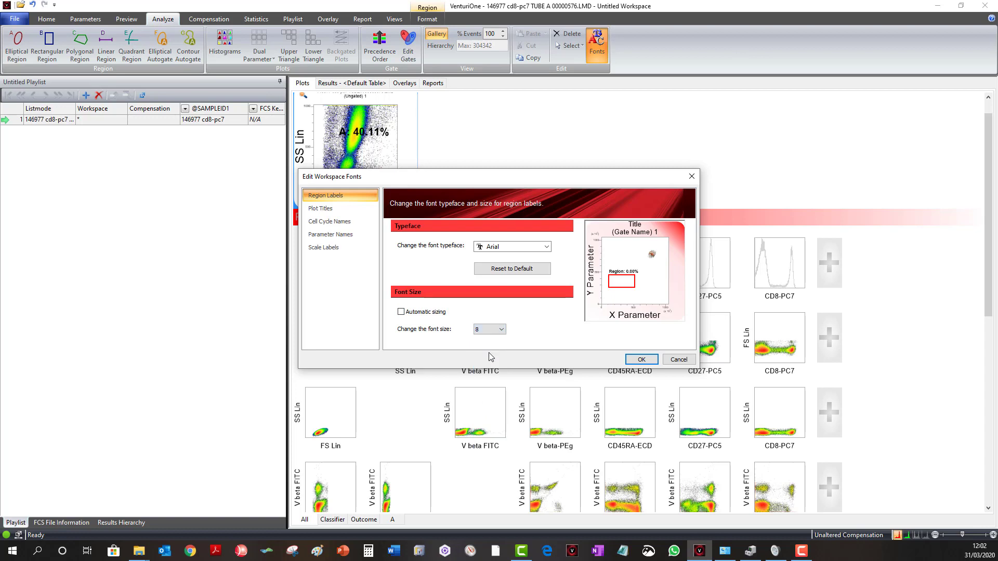
Step: Restore automatic sizing for the region labels and apply the workspace font settings
left_click(501, 329)
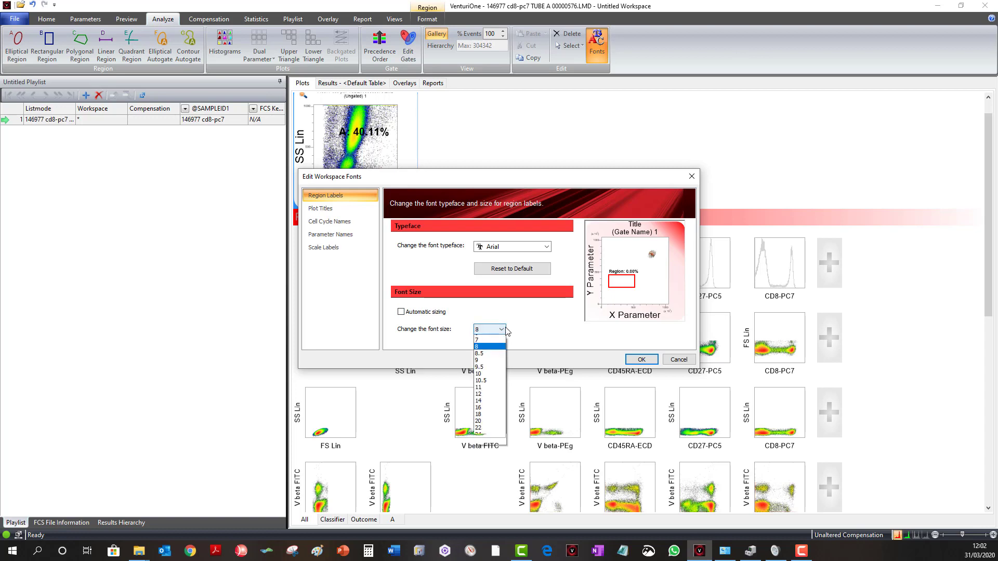
left_click(427, 315)
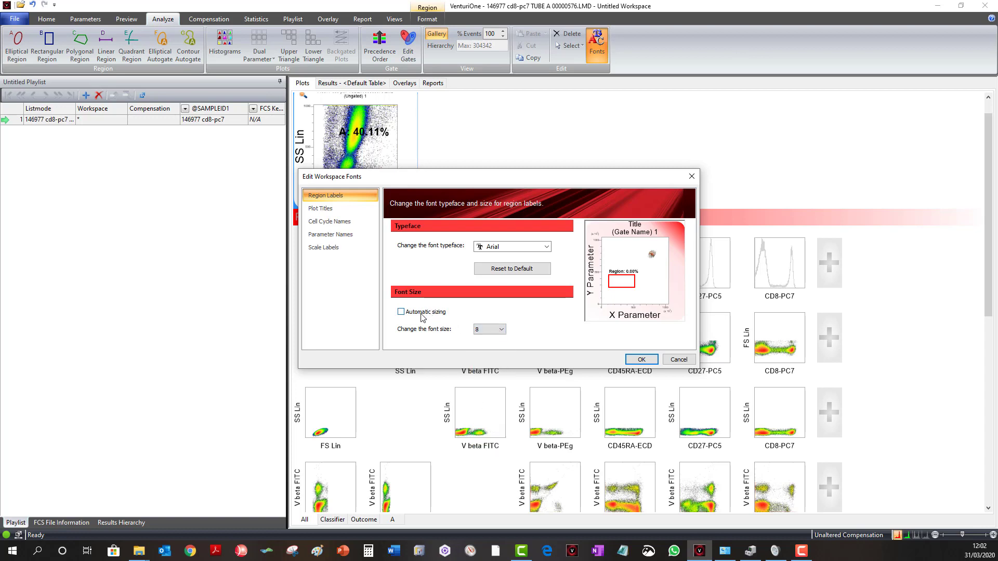
left_click(421, 315)
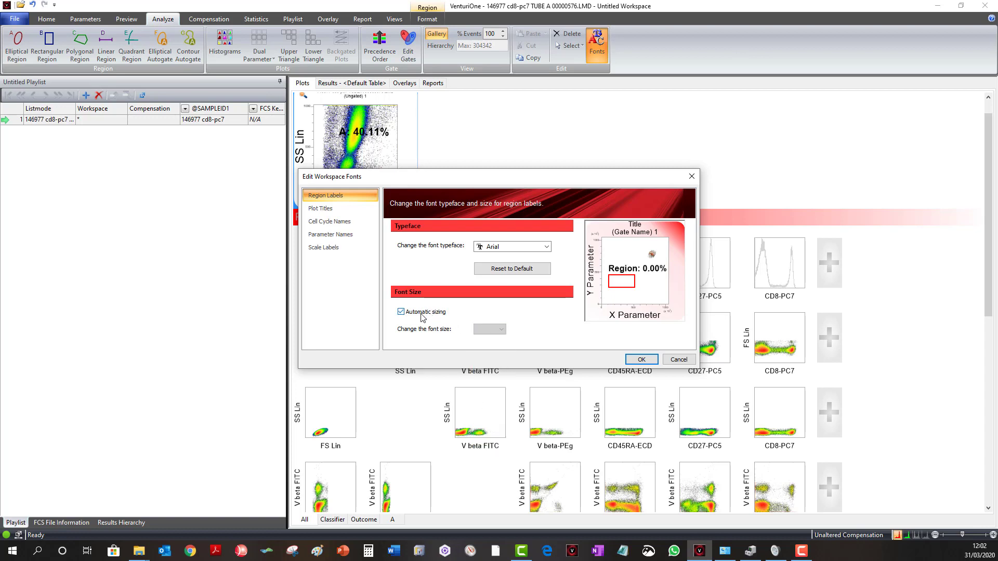
left_click(642, 360)
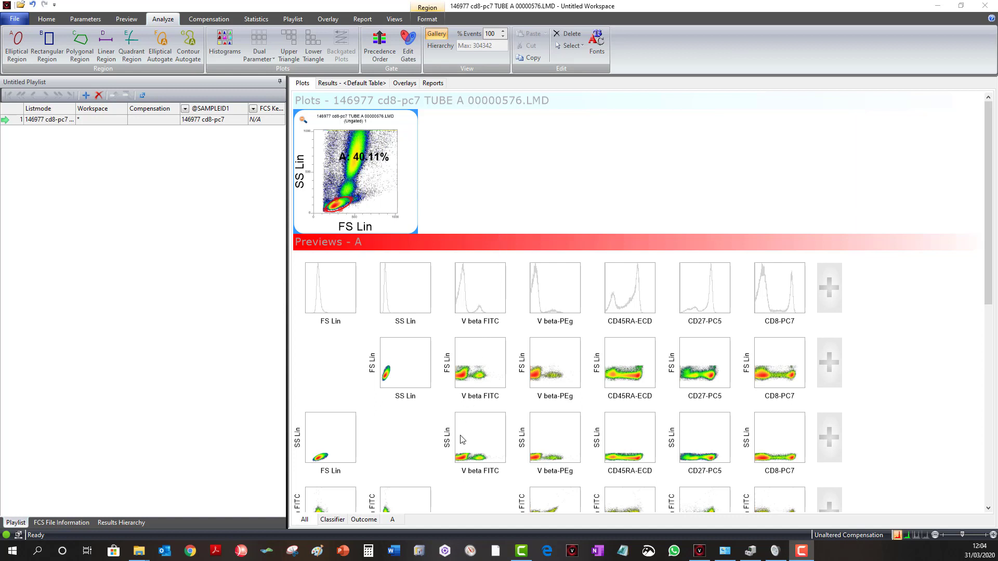
Step: Add the V beta-PEg/V beta FITC, CD45RA-ECD/V beta FITC and CD45RA-ECD/V beta-PEg preview plots to the workspace, gated on A
scroll(475, 442, "down", 5)
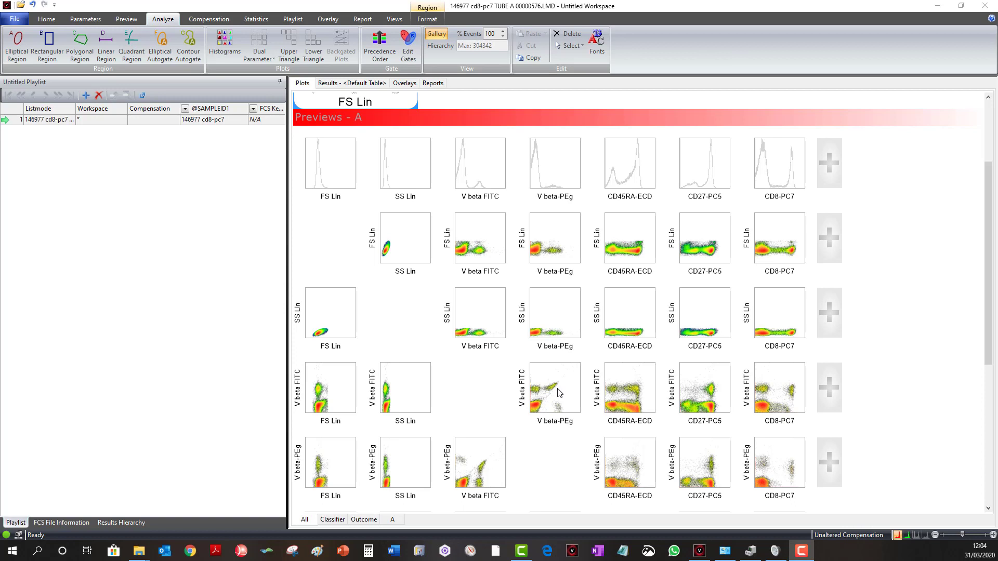
double_click(558, 391)
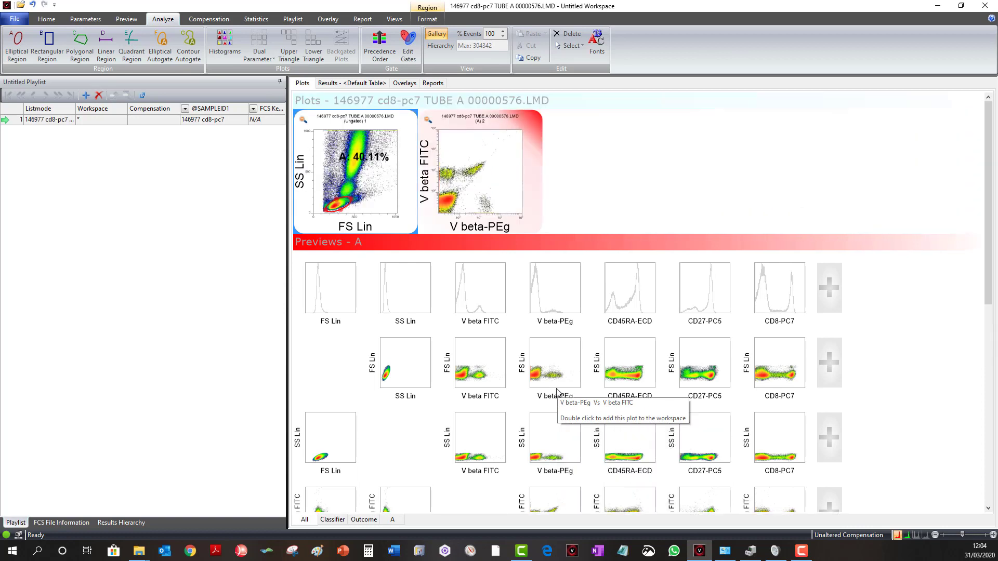
scroll(557, 392, "down", 3)
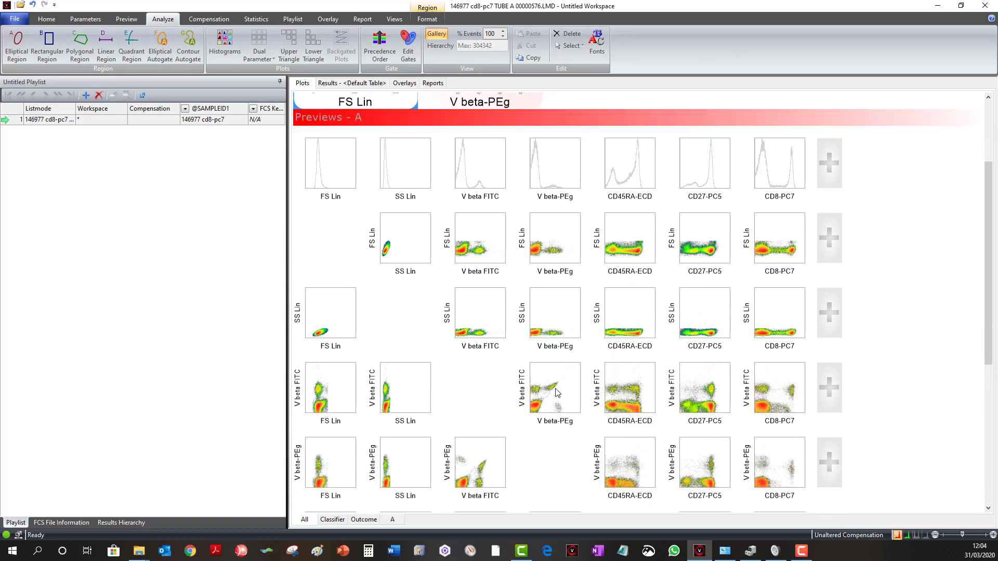
double_click(623, 398)
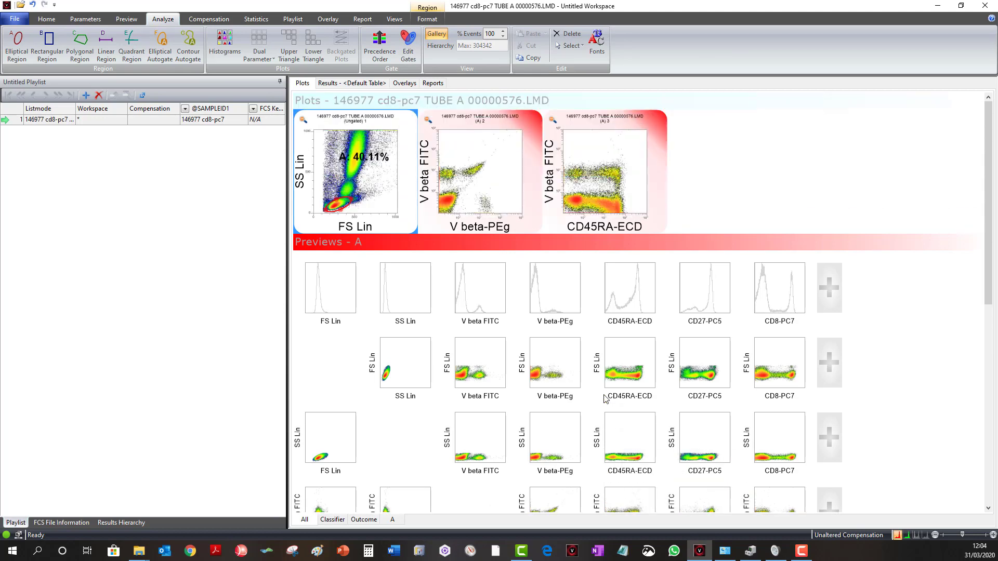
scroll(606, 400, "down", 4)
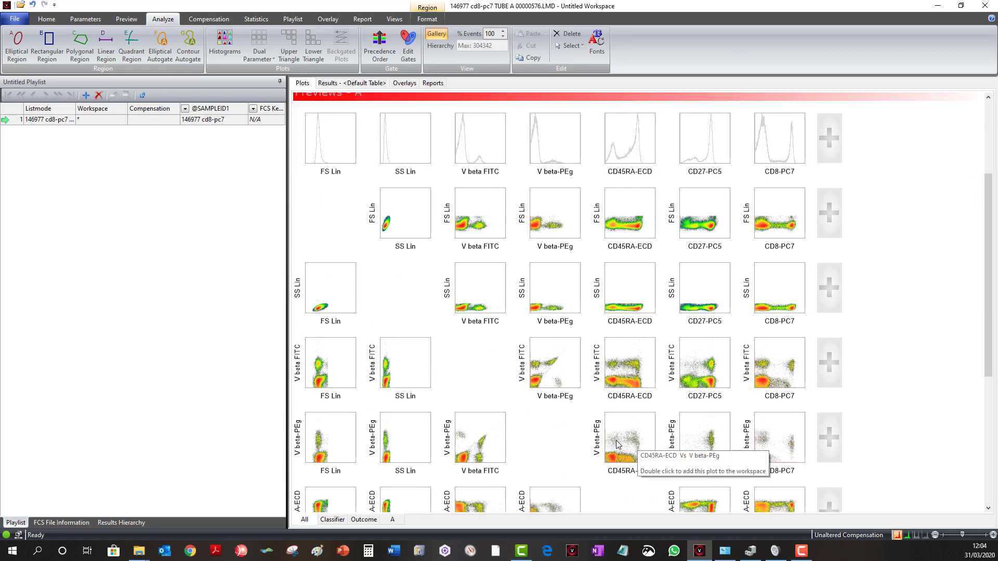
double_click(617, 443)
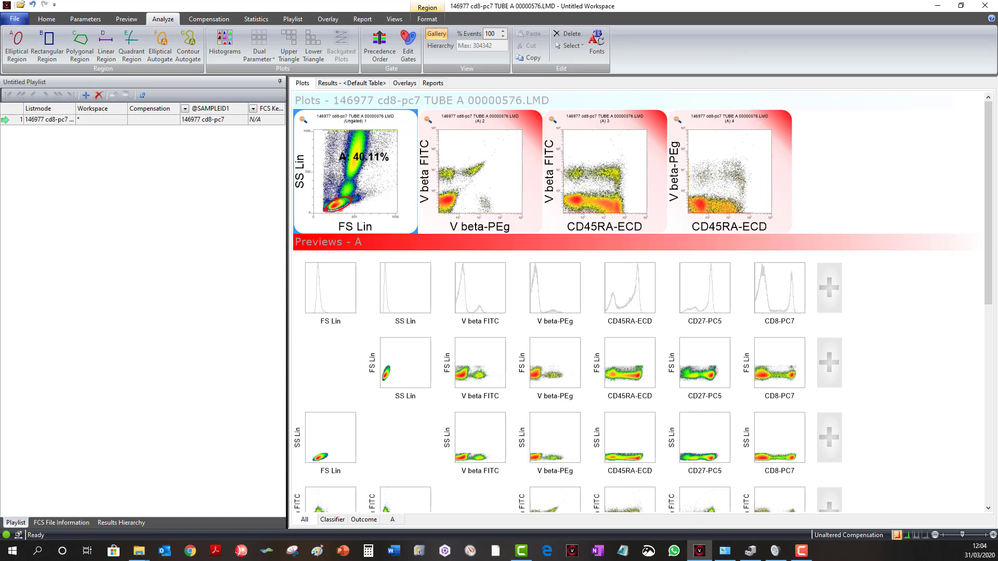
Step: Undo the addition of the three plots gated on A, keeping only the FS Lin/SS Lin plot
left_click(801, 551)
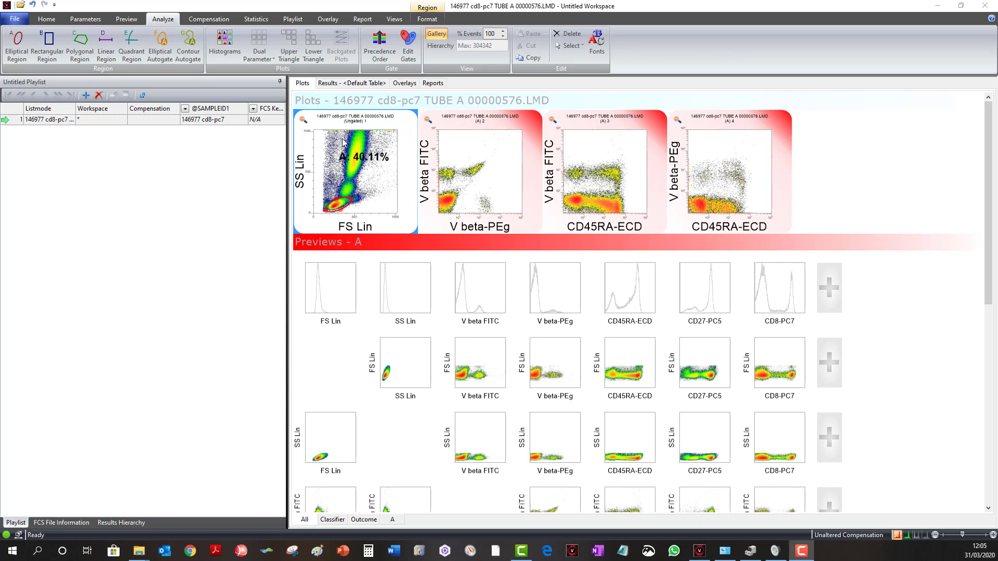
left_click(32, 5)
left_click(32, 6)
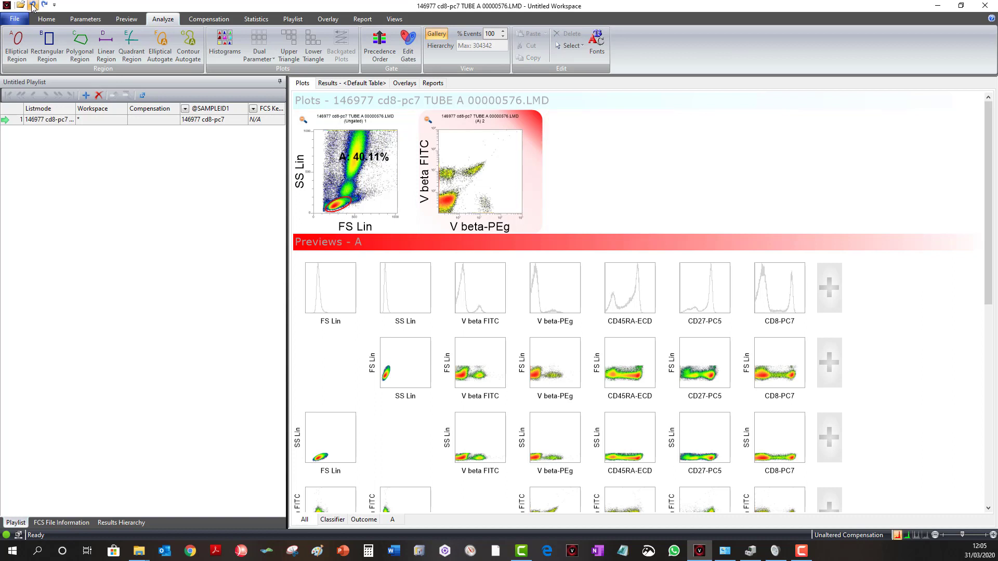
left_click(32, 6)
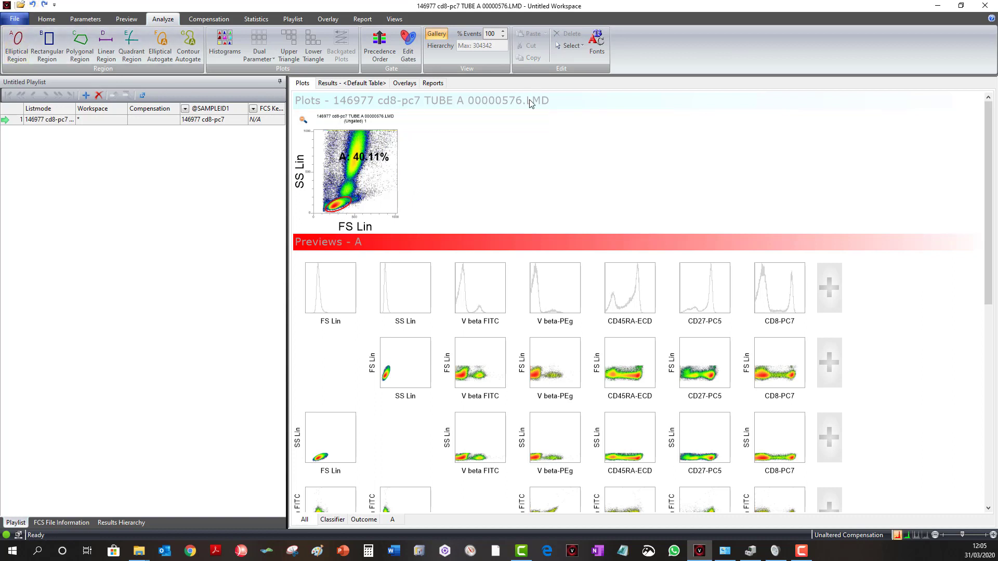
Step: Try larger and smaller sizes for the preview plots, and slightly enlarge the FS Lin/SS Lin plot
left_click(128, 21)
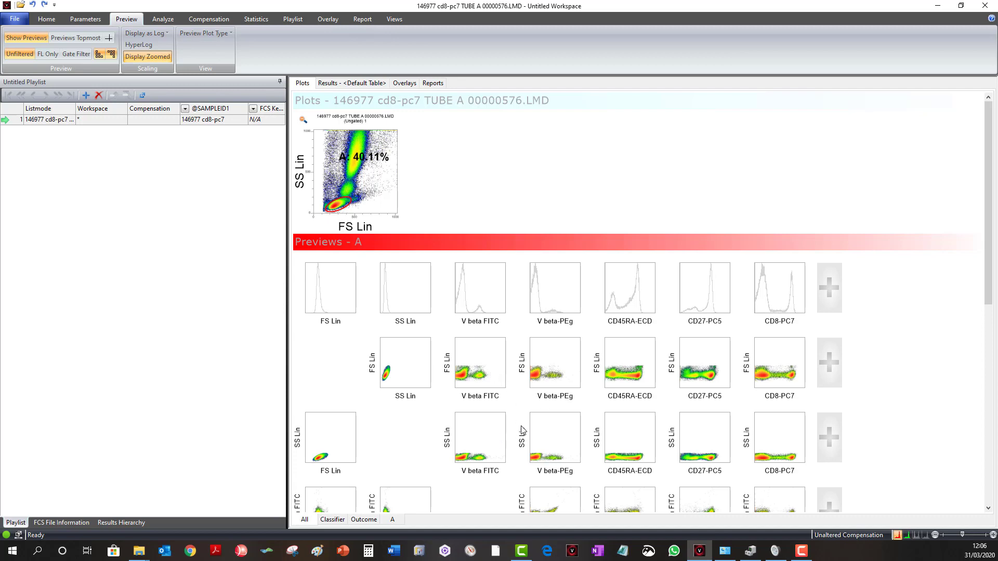
scroll(520, 406, "down", 1)
scroll(478, 360, "up", 3, "ctrl")
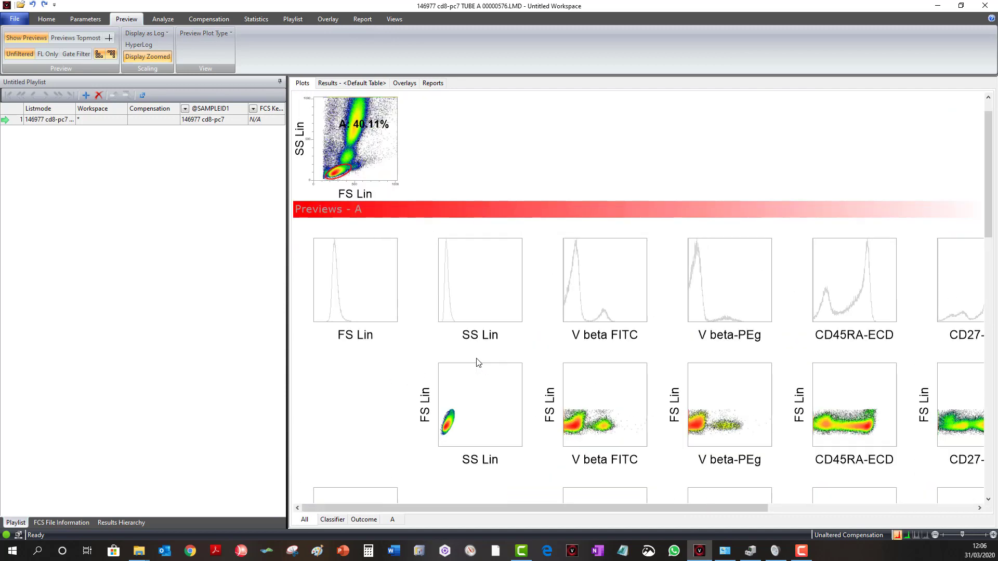
scroll(478, 362, "down", 4)
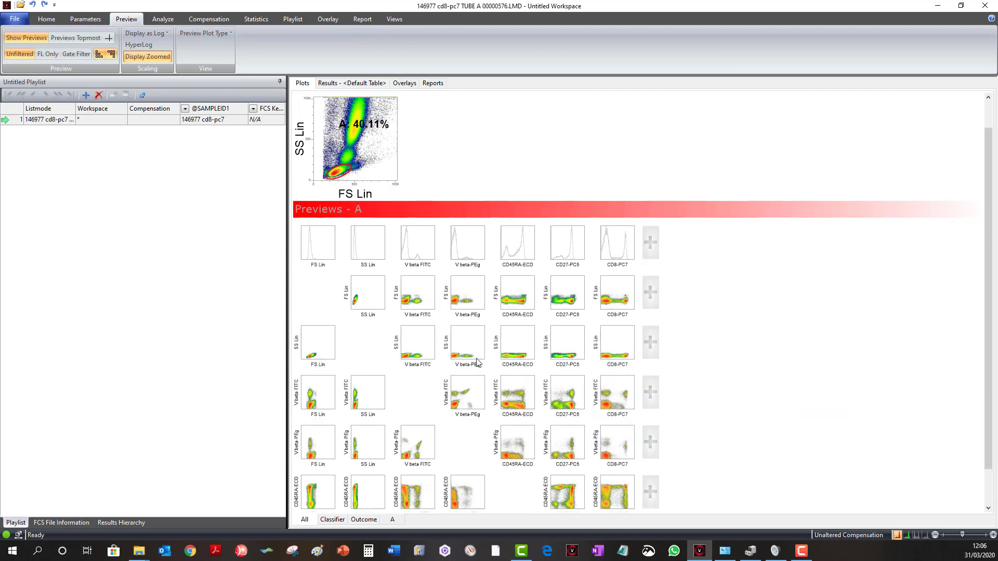
scroll(478, 362, "up", 4)
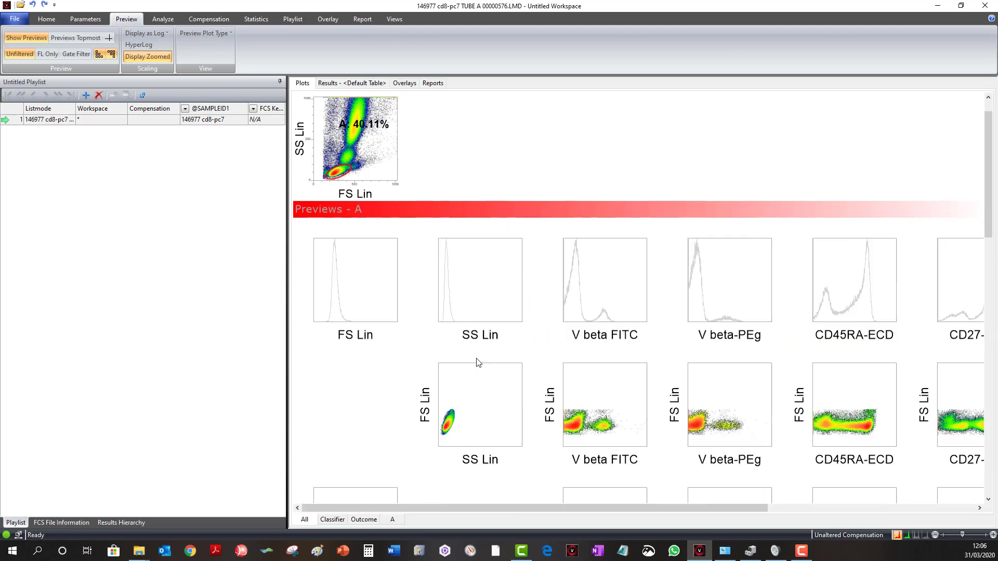
scroll(478, 362, "down", 4)
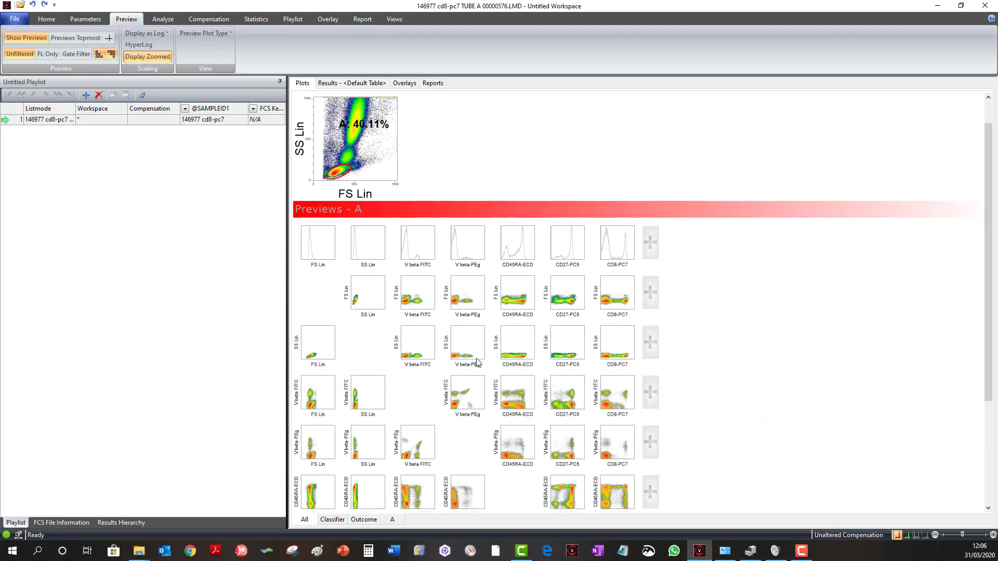
scroll(477, 362, "up", 2)
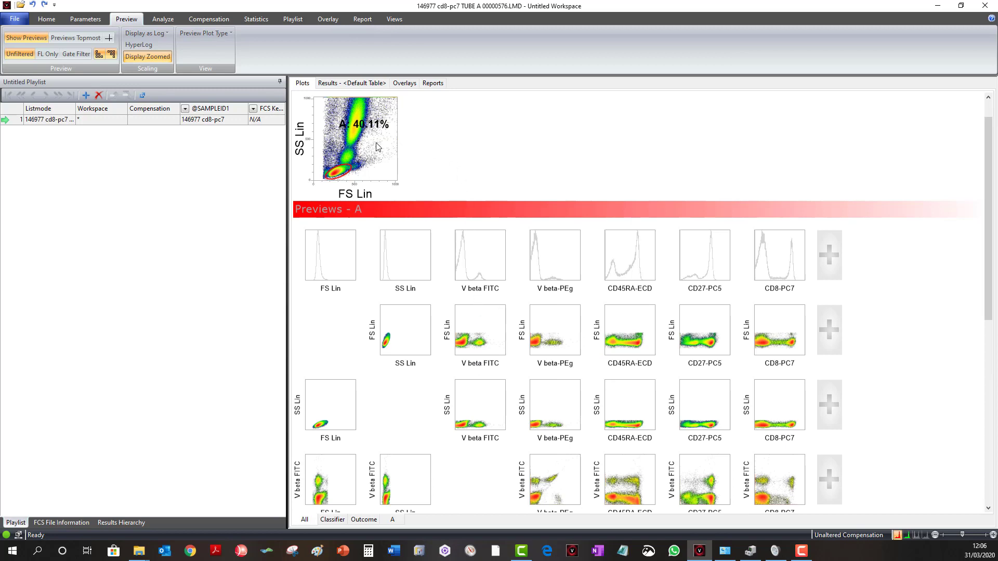
scroll(376, 147, "up", 3)
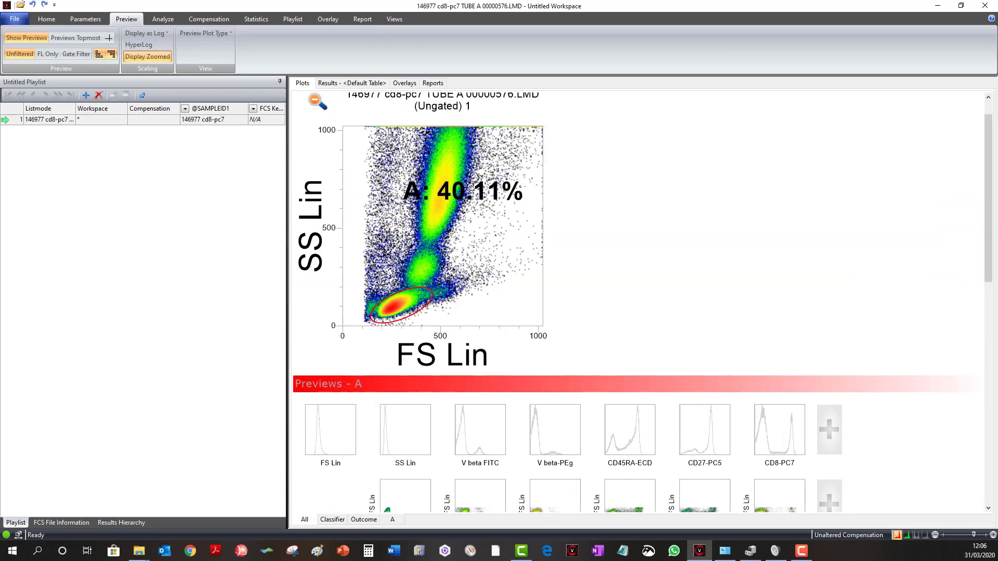
scroll(375, 148, "down", 3)
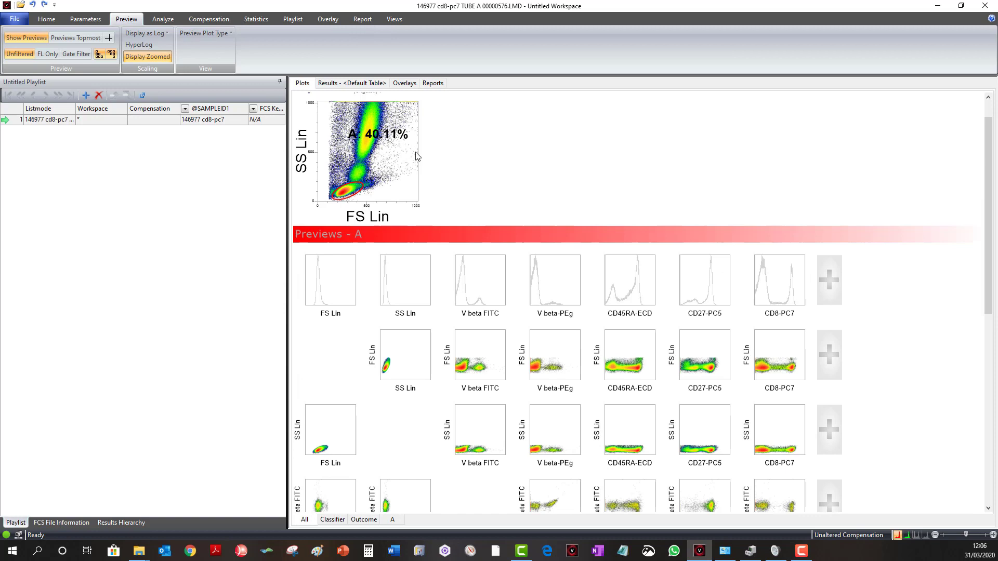
Step: Choose the second, yellow display level in the status bar and look through the previews gated on A
left_click(908, 536)
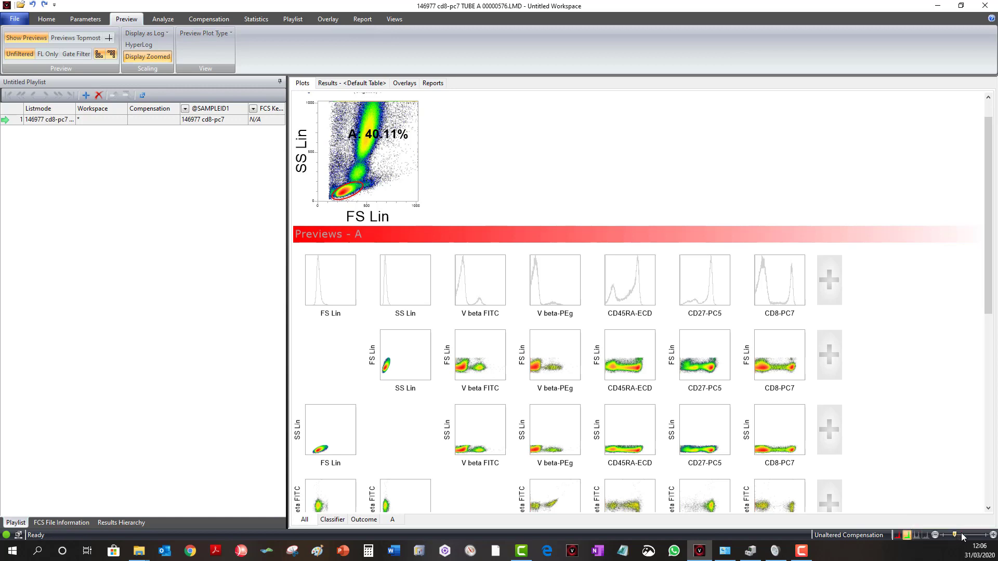
left_click_drag(955, 537, 954, 537)
scroll(887, 494, "down", 5)
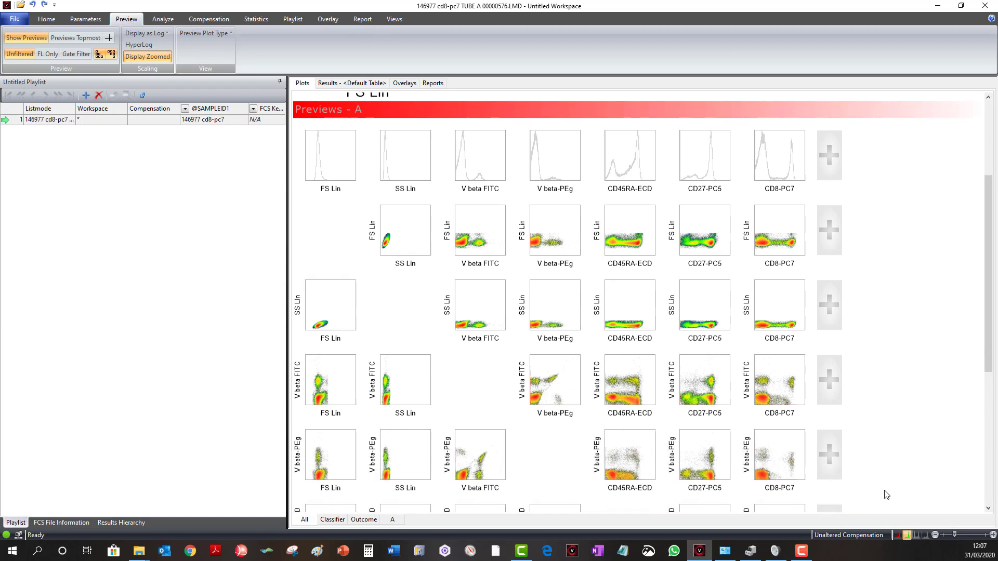
scroll(887, 494, "down", 2)
scroll(887, 493, "up", 4)
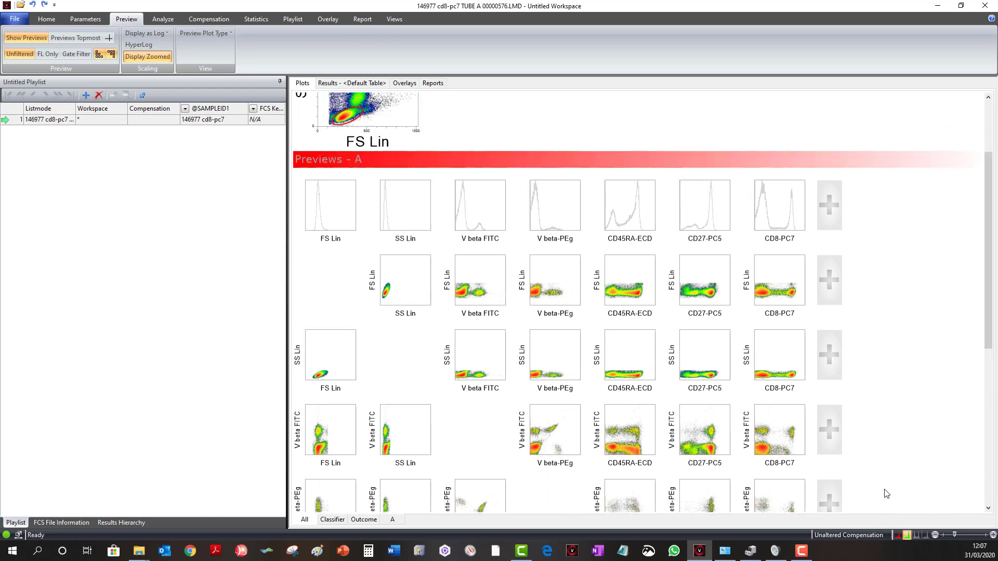
scroll(887, 494, "up", 3)
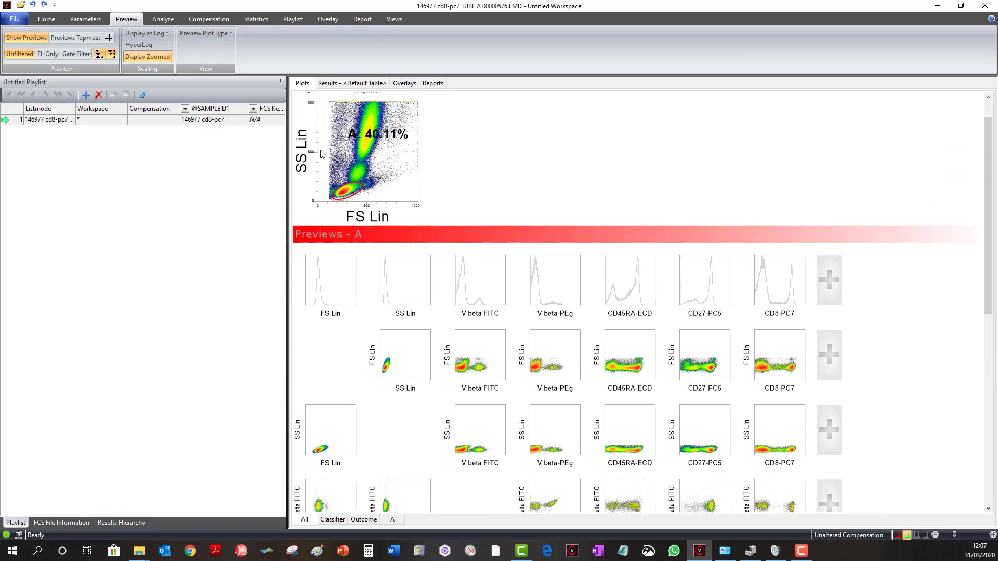
Step: Limit the previews to fluorescence parameters with the FL Only filter and look through the remaining plots
left_click(86, 20)
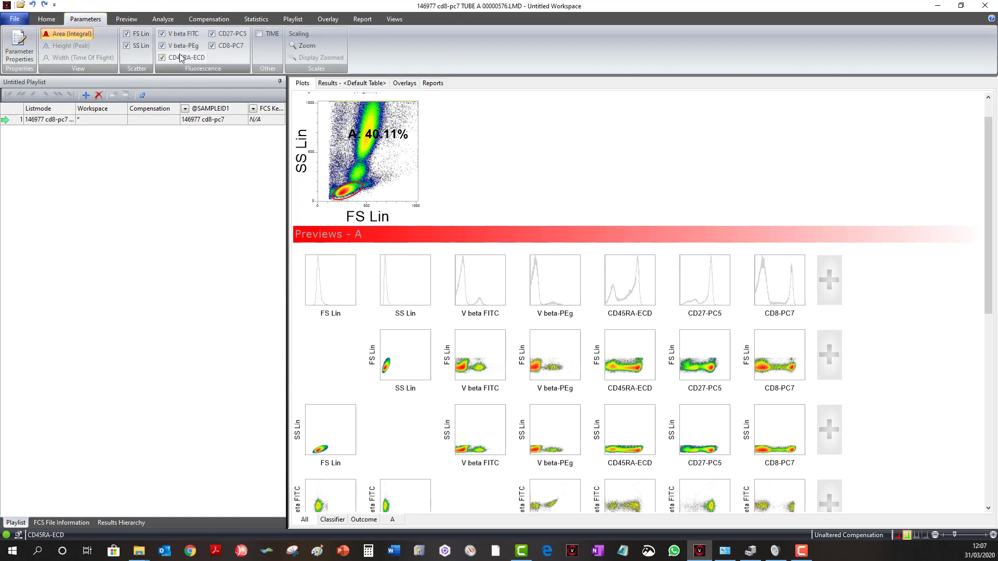
left_click(127, 21)
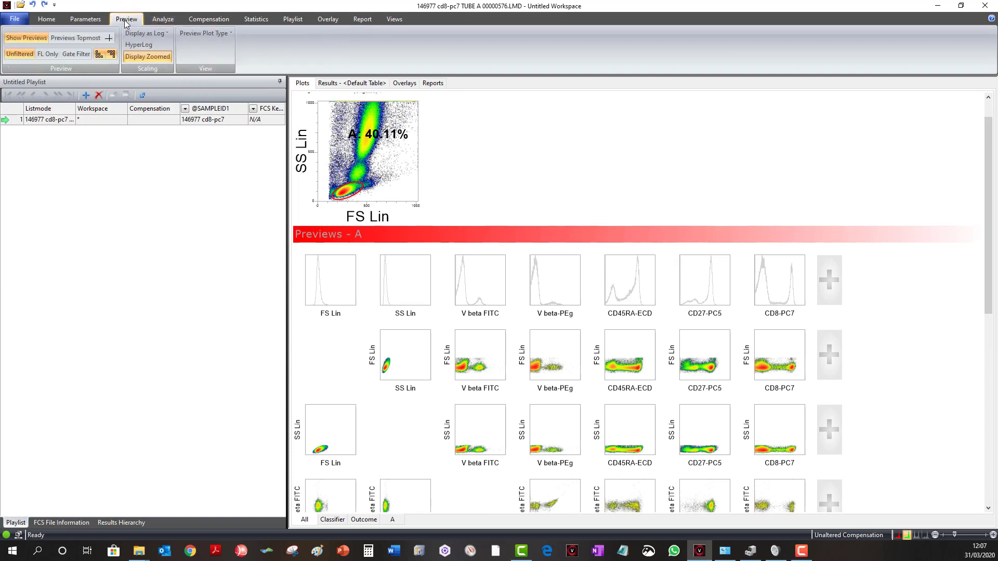
left_click(44, 54)
scroll(401, 326, "down", 3)
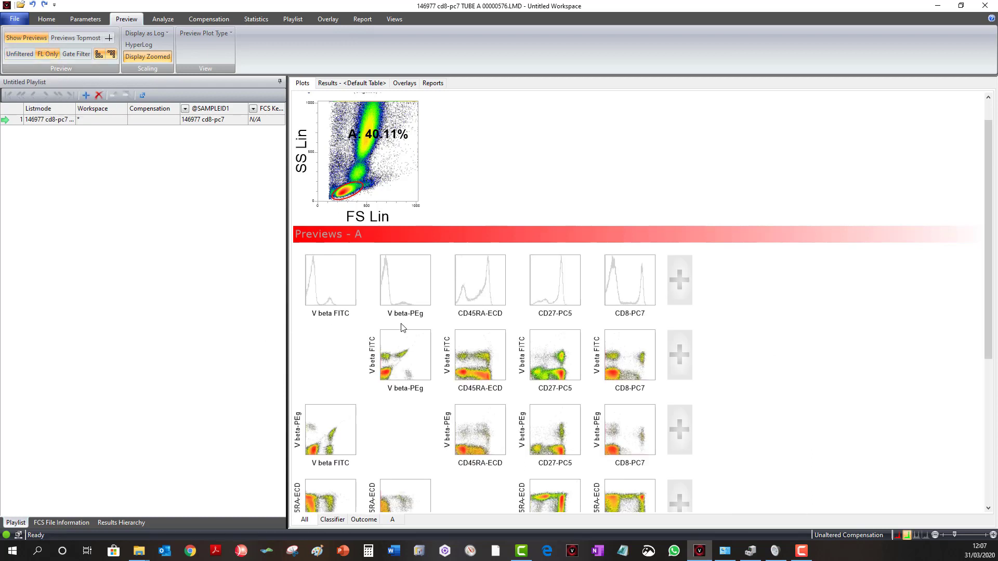
scroll(401, 326, "up", 2)
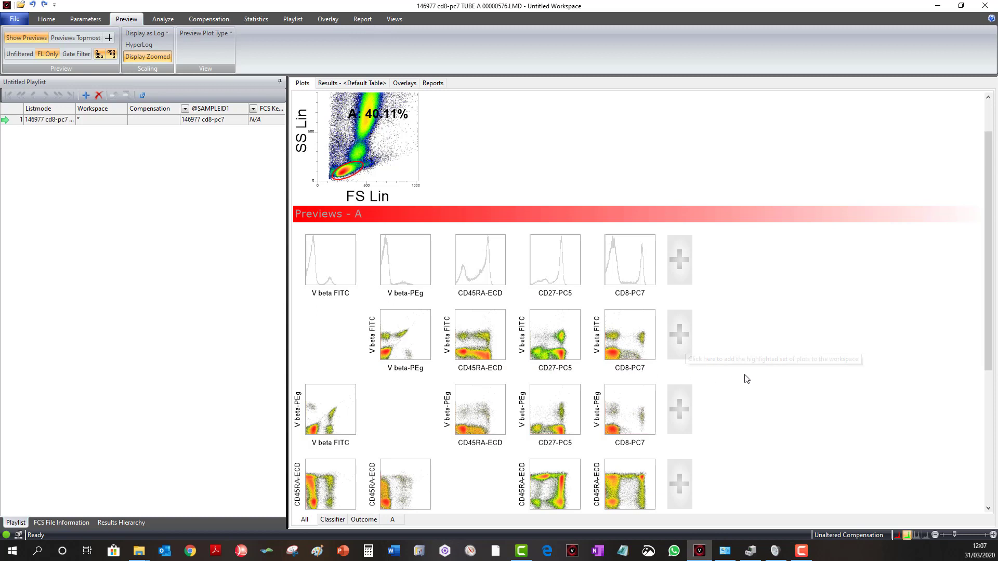
Step: Add all the two-parameter fluorescence plots gated on A from the previews to the workspace
scroll(775, 376, "down", 3)
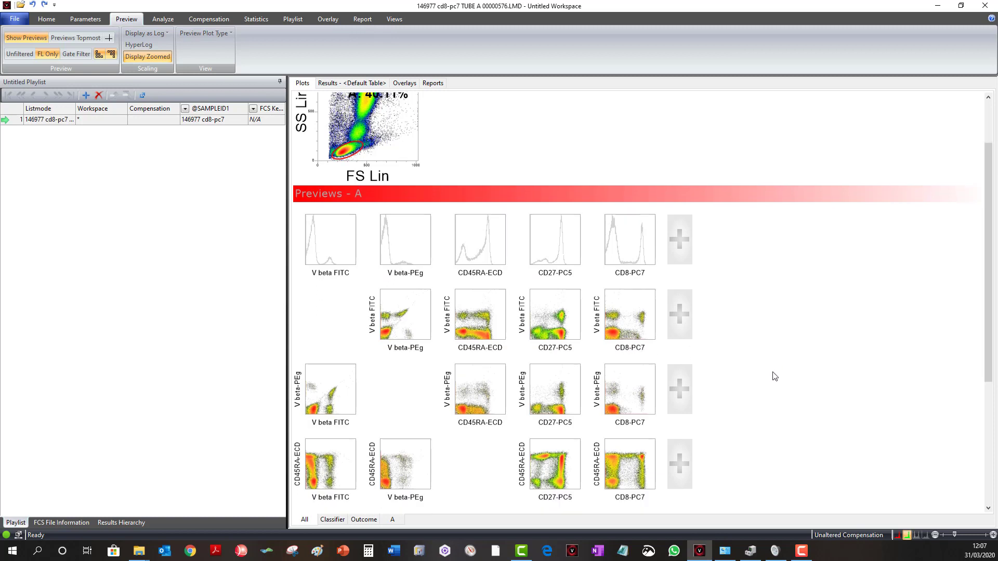
scroll(776, 377, "down", 3)
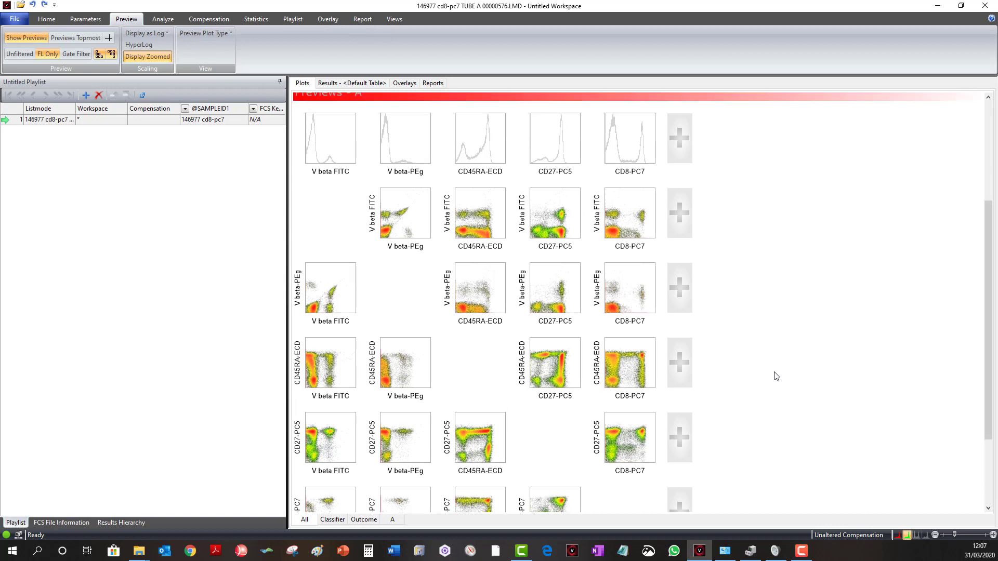
scroll(775, 377, "up", 1)
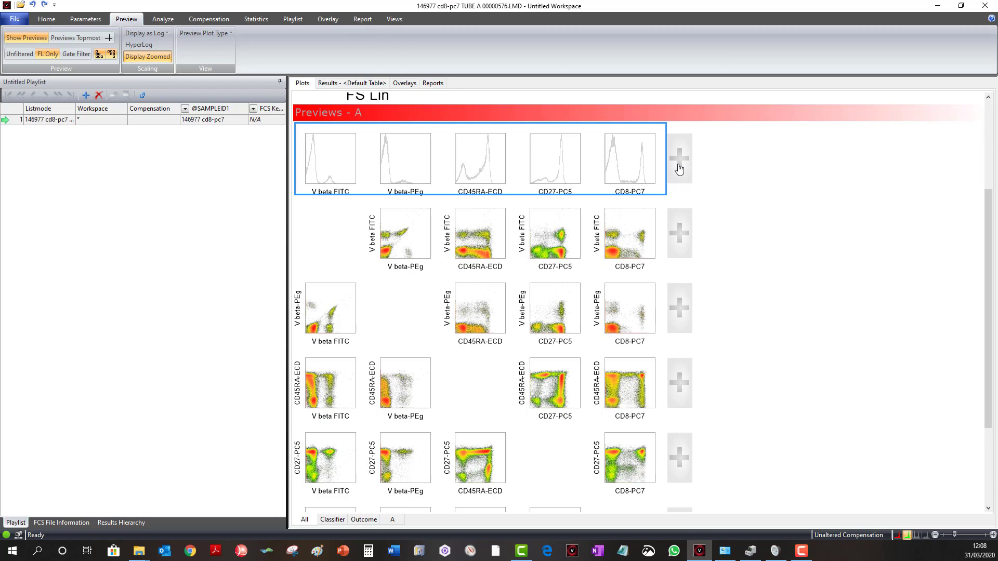
scroll(840, 279, "down", 3)
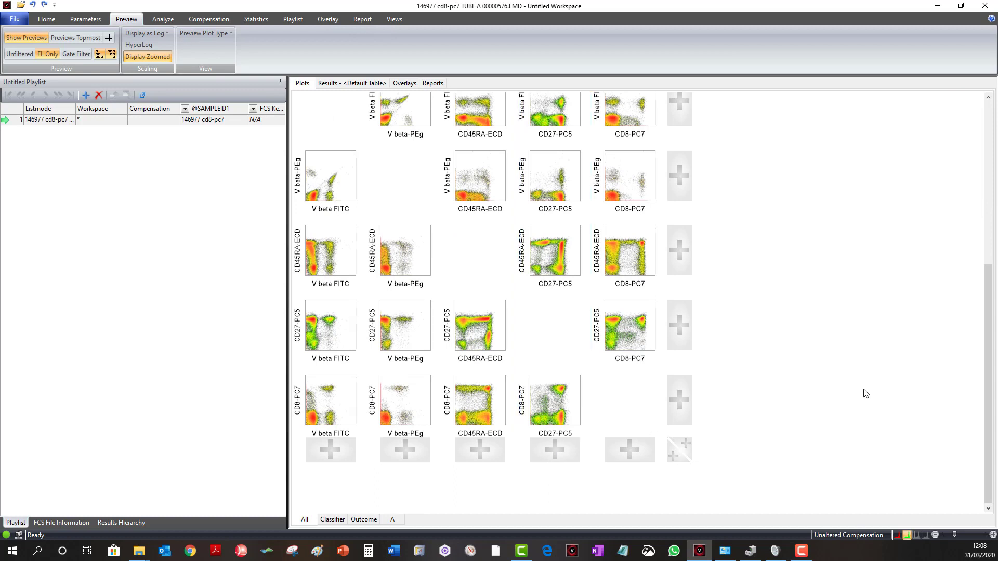
scroll(866, 393, "up", 1)
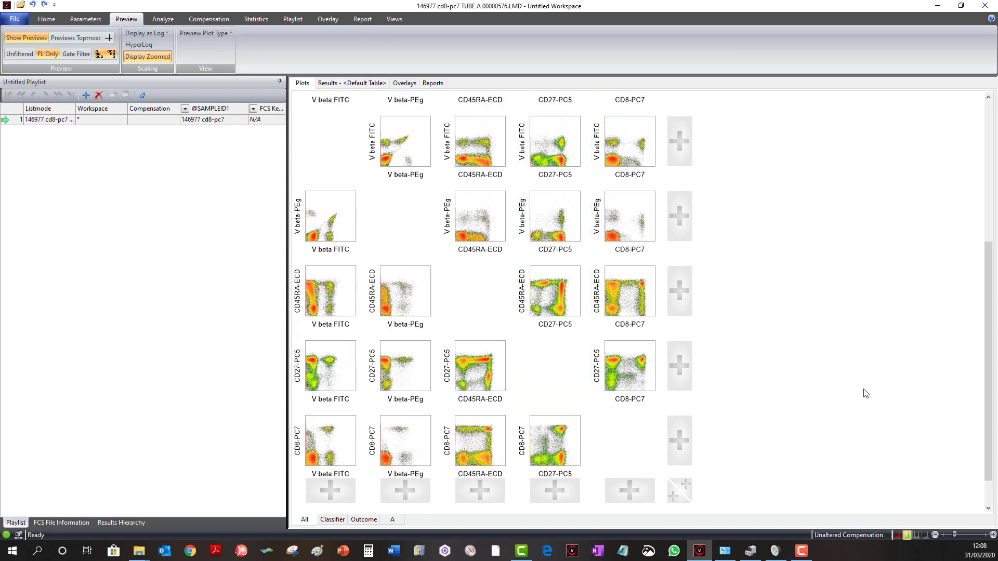
left_click(687, 486)
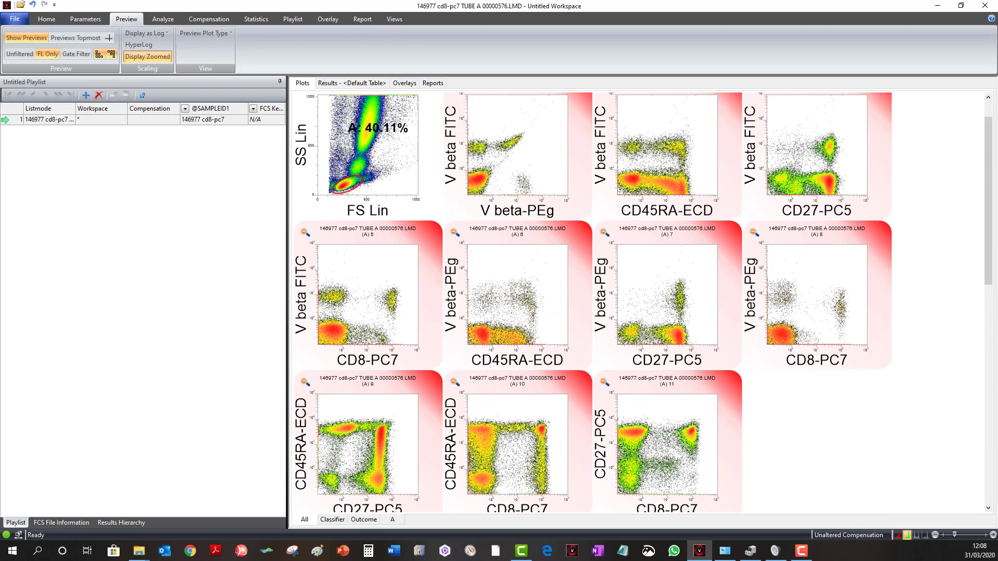
key("F10")
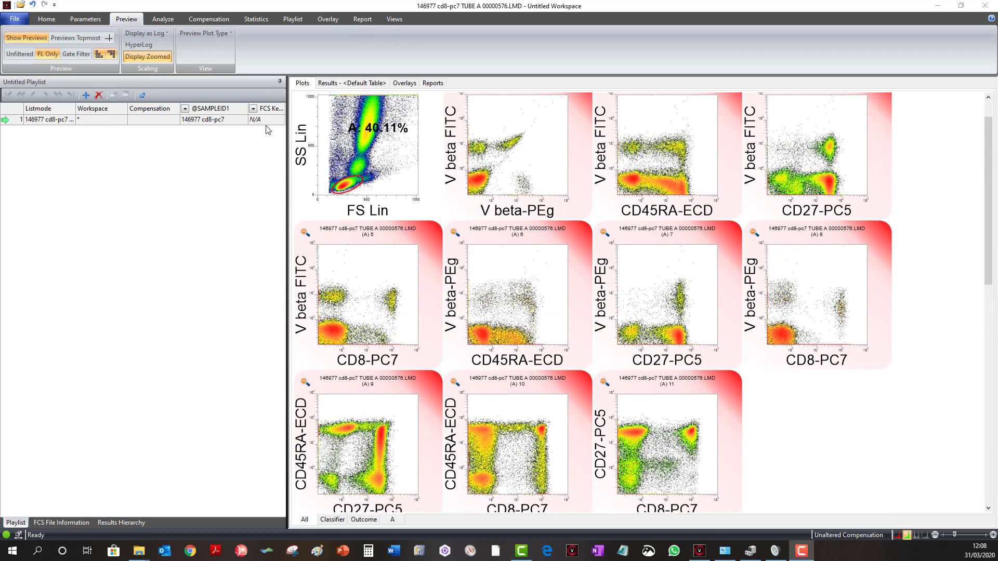
Step: Place a quadrant region on the V beta-PEg/V beta FITC plot, separating its double-negative cluster from the positive populations
left_click(159, 21)
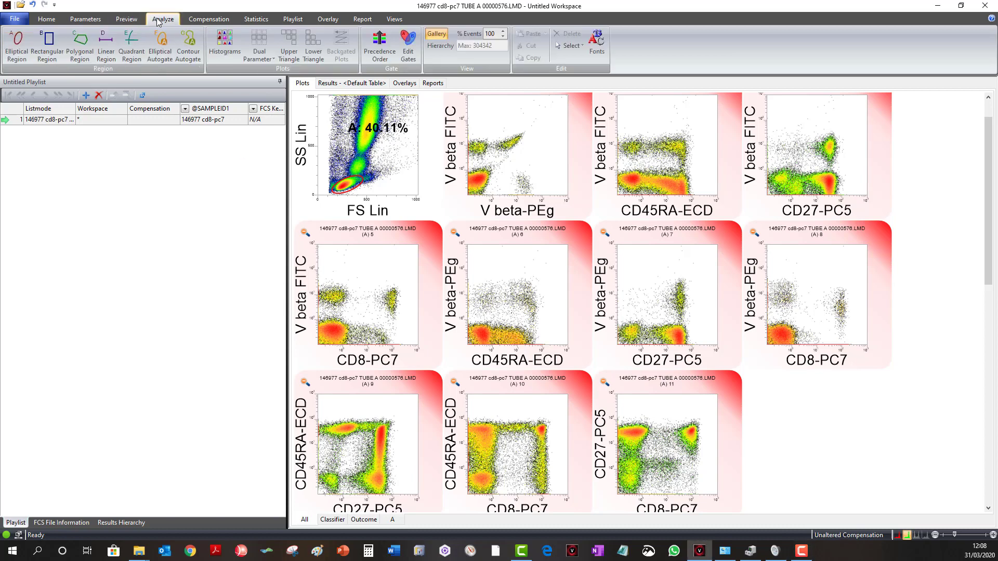
left_click(47, 21)
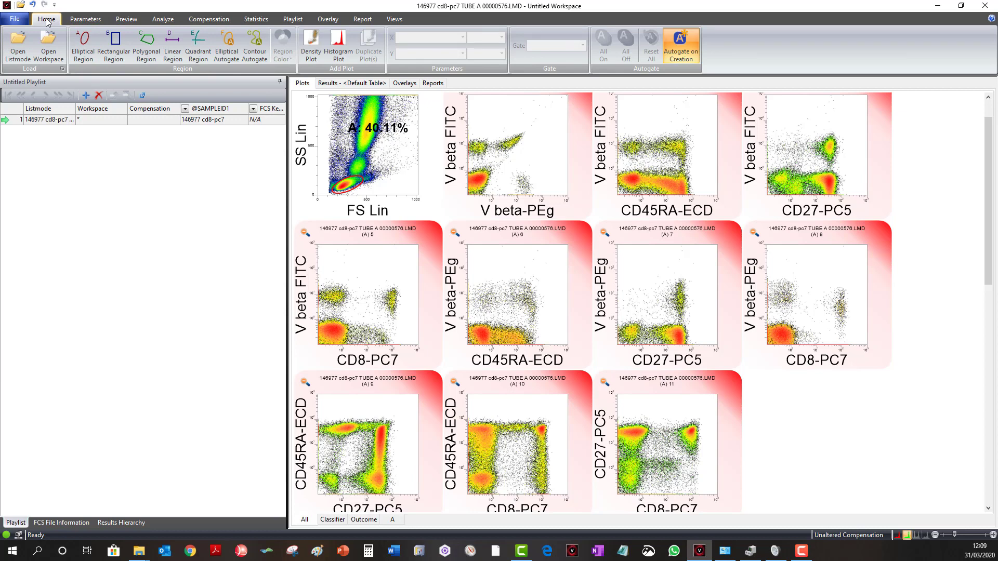
left_click(165, 20)
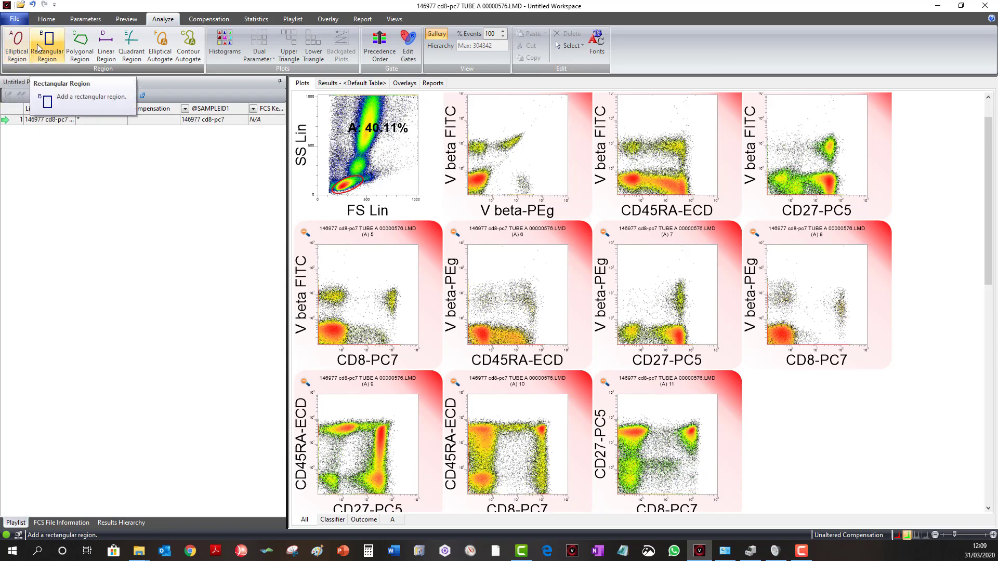
left_click(131, 46)
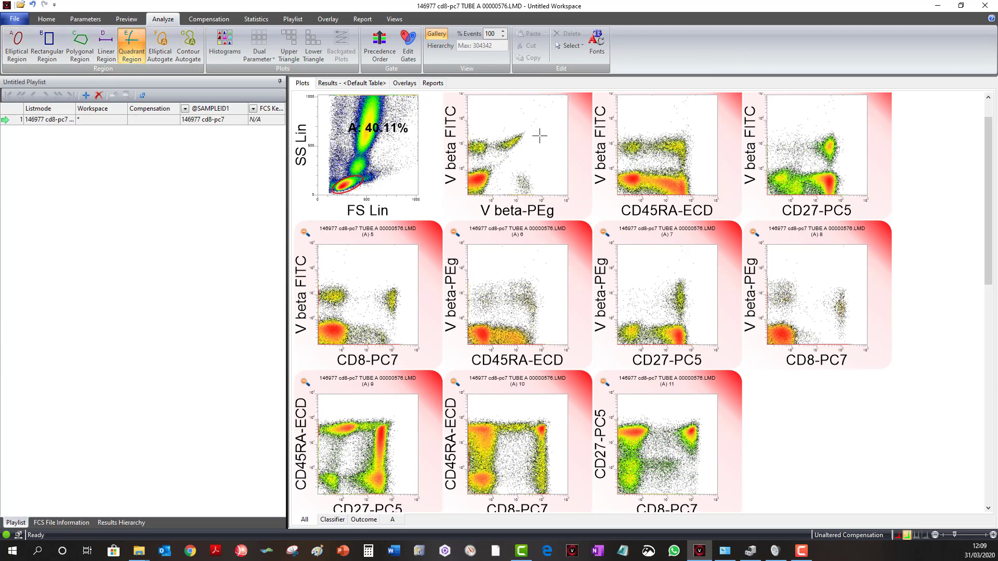
left_click(492, 165)
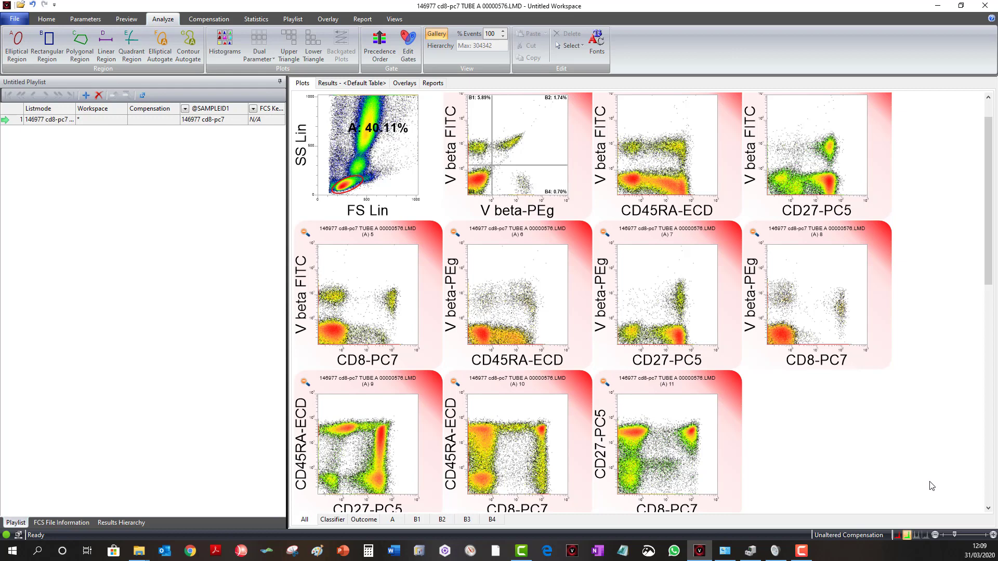
Step: Select the other nine plots gated on A and place a quadrant region on all of them at once
left_click_drag(932, 485, 339, 263)
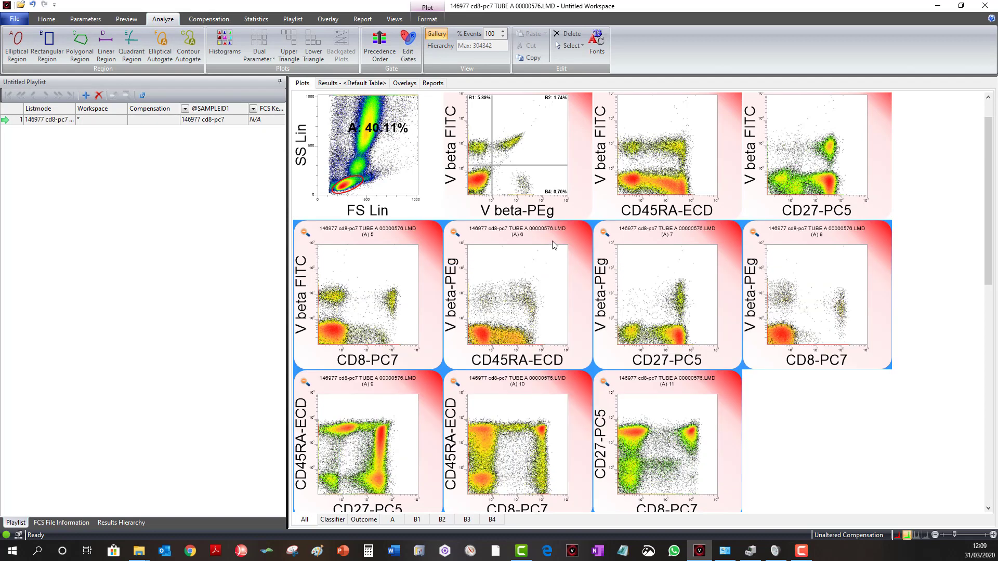
left_click(675, 160, "ctrl")
left_click(807, 163, "ctrl")
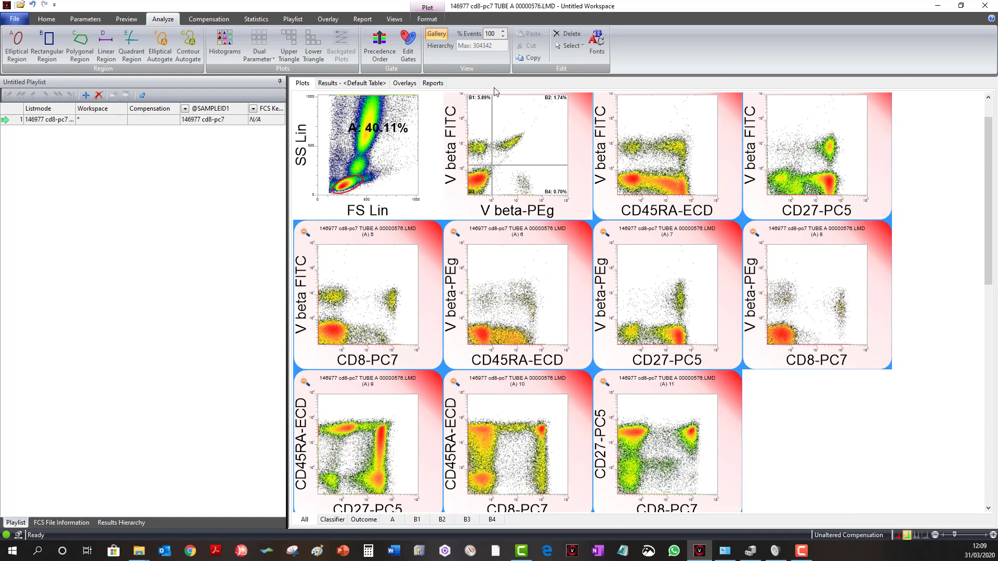
left_click_drag(131, 45, 799, 163)
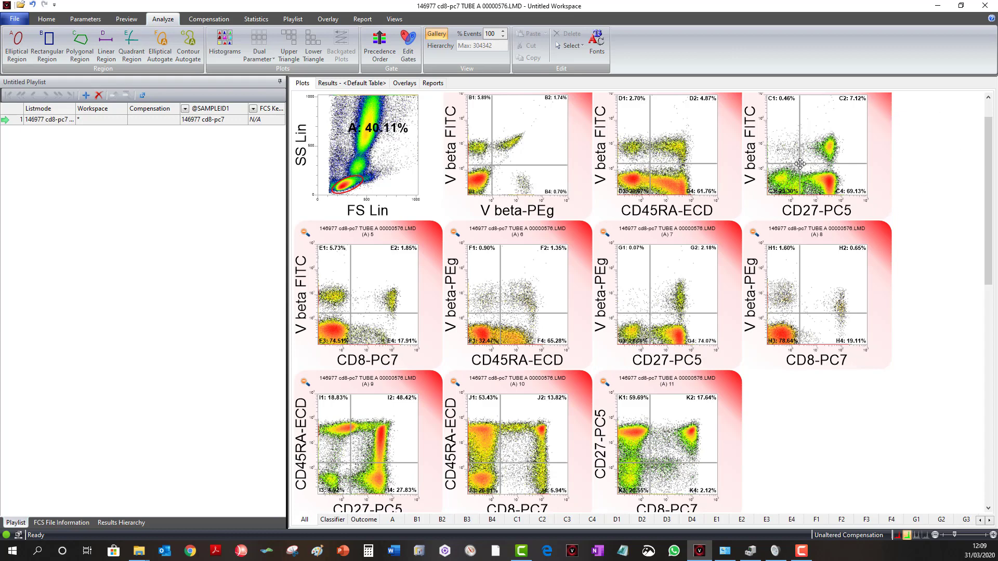
Step: Fine-tune the quadrant centres on the CD27-PC5/V beta FITC, CD8-PC7/V beta-PEg and CD45RA-ECD/V beta-PEg plots
left_click_drag(799, 167, 804, 164)
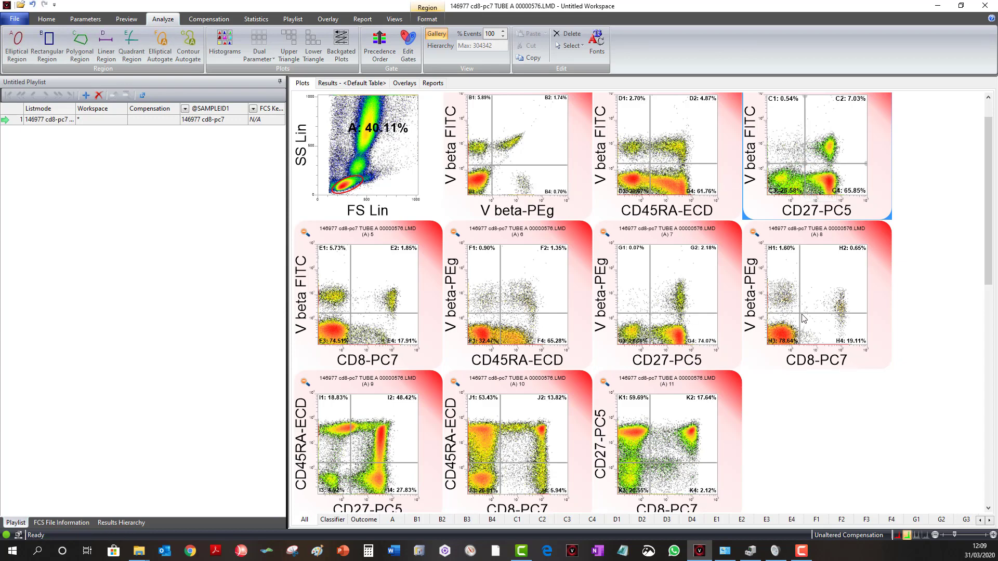
left_click_drag(799, 312, 803, 318)
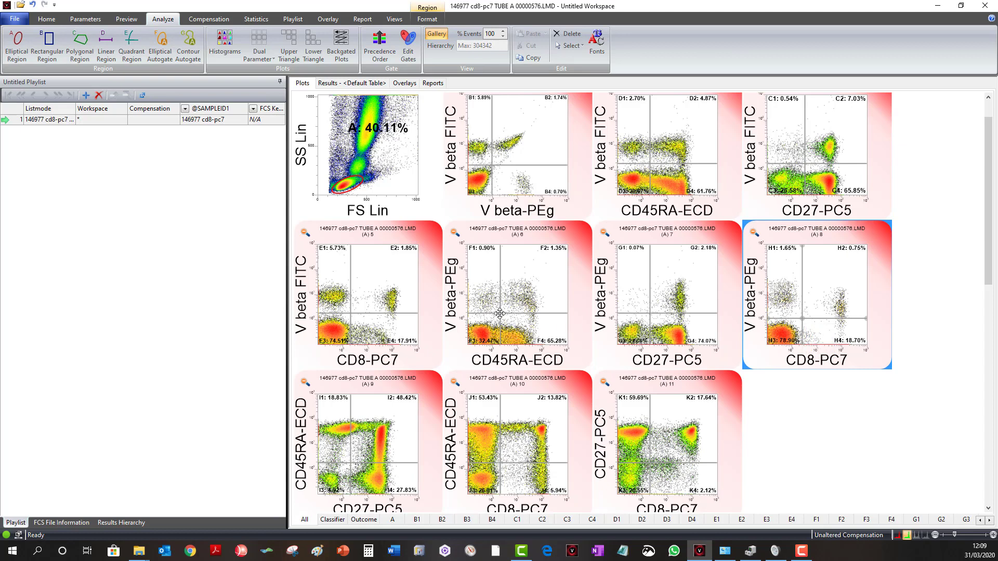
left_click_drag(500, 317, 500, 319)
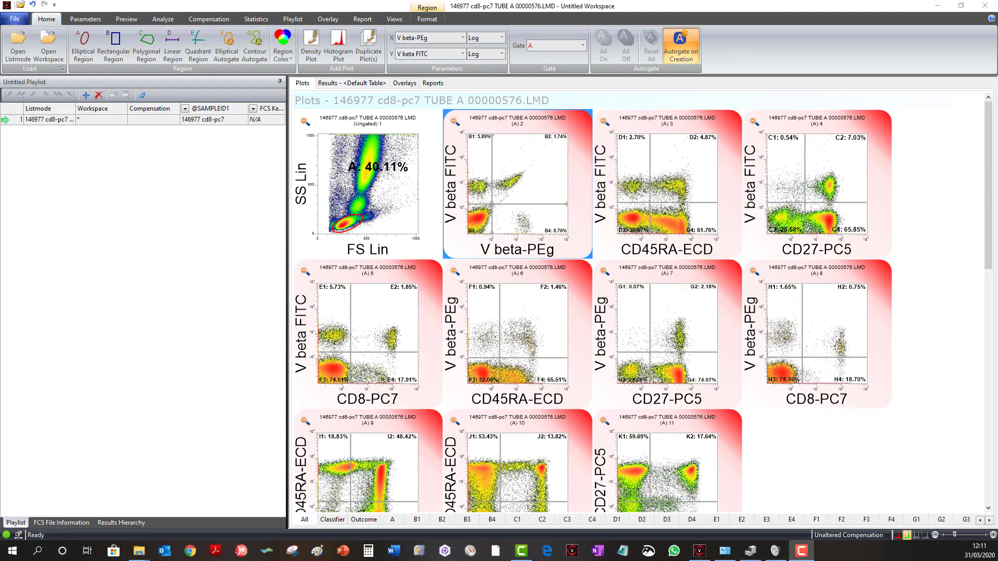
Step: Add the whole row of five fluorescence histograms gated on A from the previews to the workspace
left_click(424, 227)
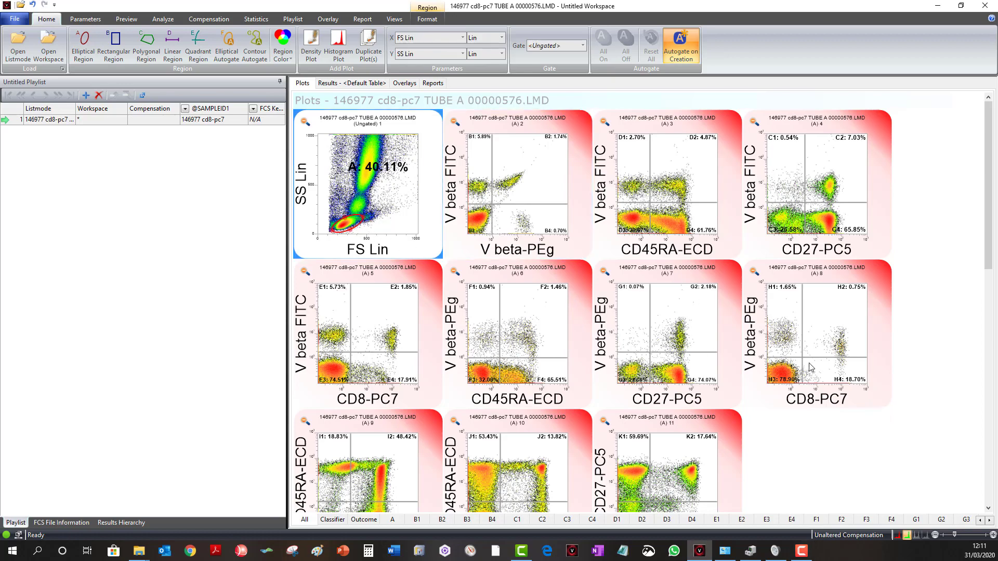
scroll(810, 367, "down", 5)
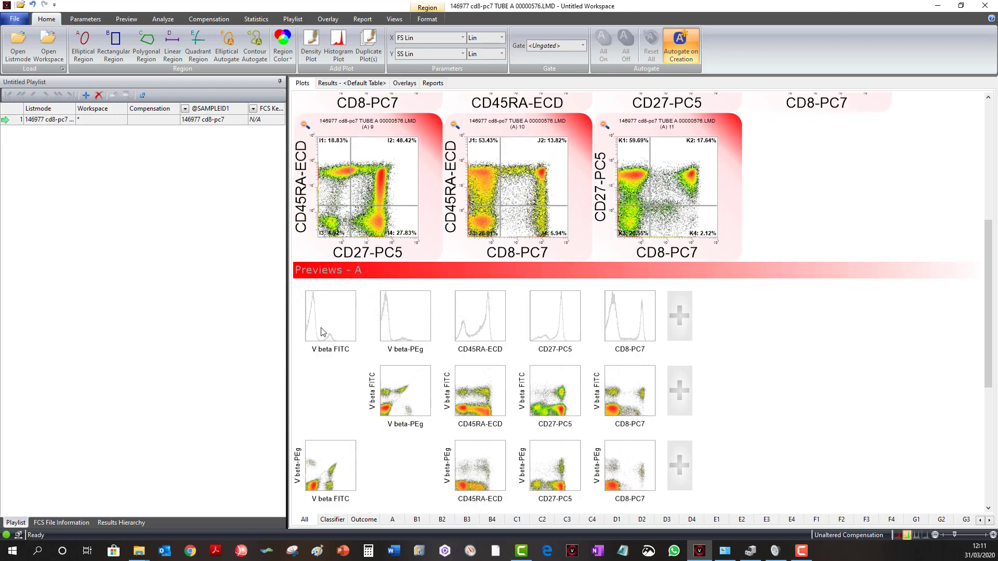
left_click(680, 327)
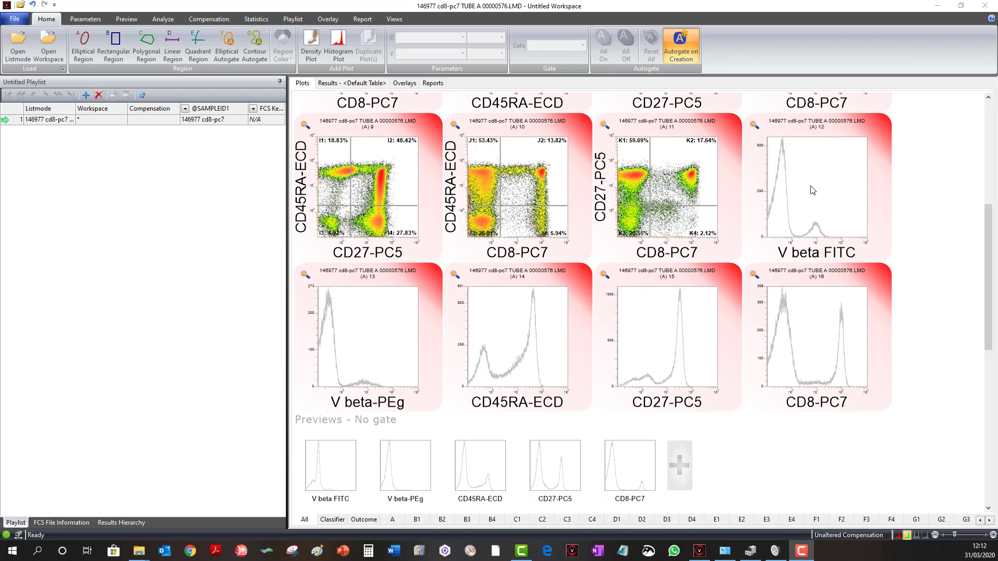
Step: Select the five new histograms and draw one linear region over the positive range on all of them at once
left_click_drag(813, 187, 326, 334)
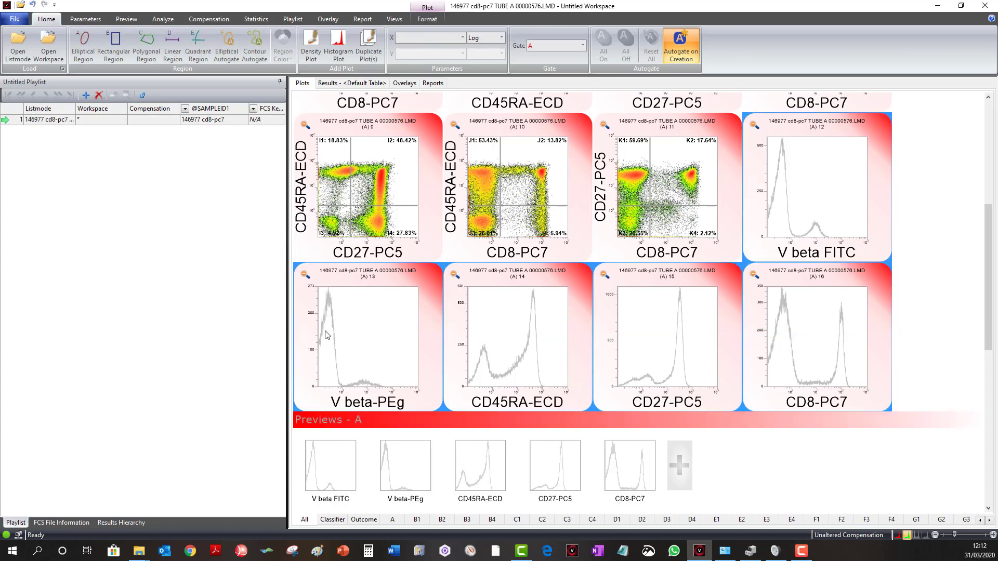
left_click(173, 44)
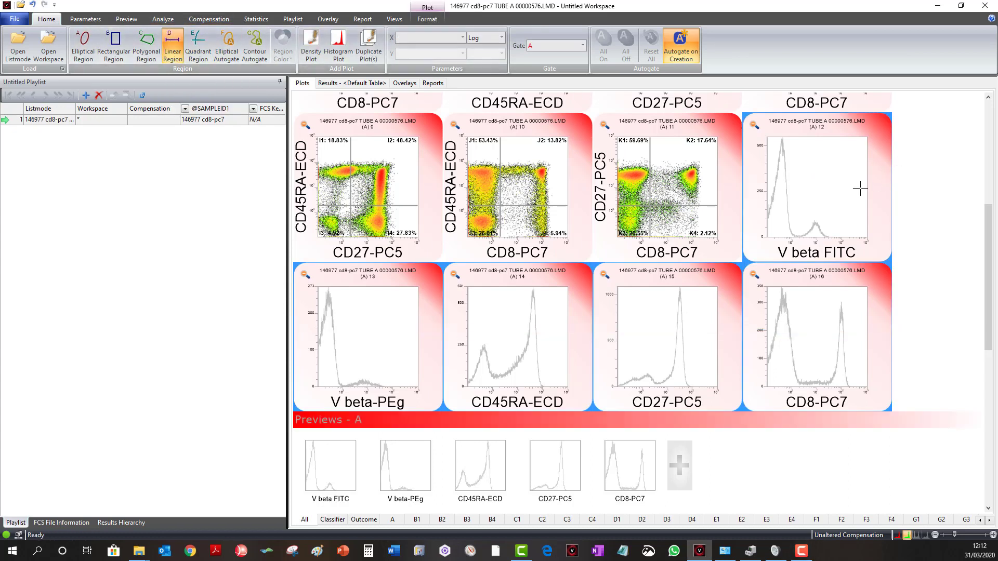
left_click_drag(799, 217, 907, 214)
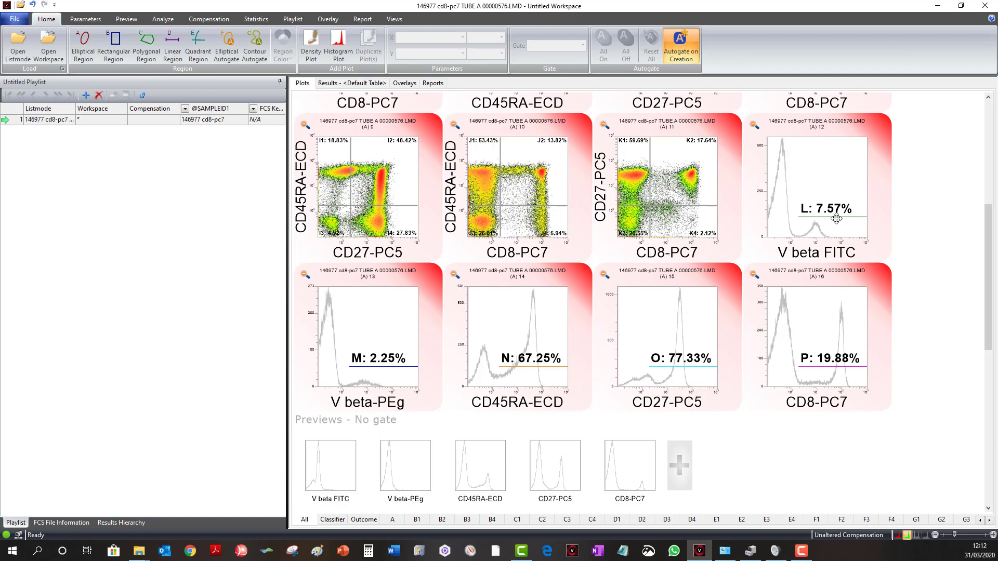
Step: Extend the V beta FITC histogram's linear region slightly towards lower values, and select the regions on the CD27-PC5 and V beta-PEg histograms
left_click_drag(801, 218, 797, 217)
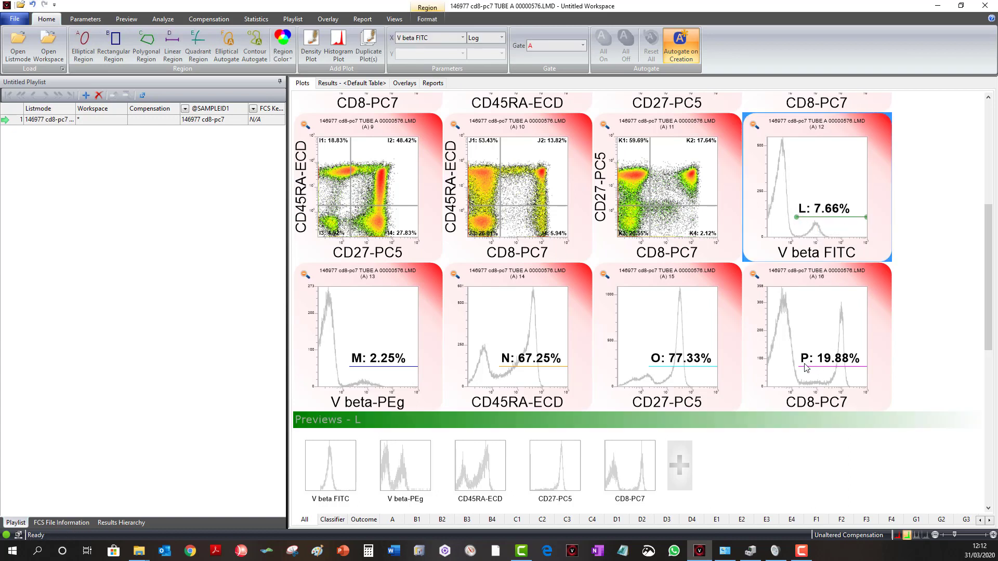
left_click(646, 375)
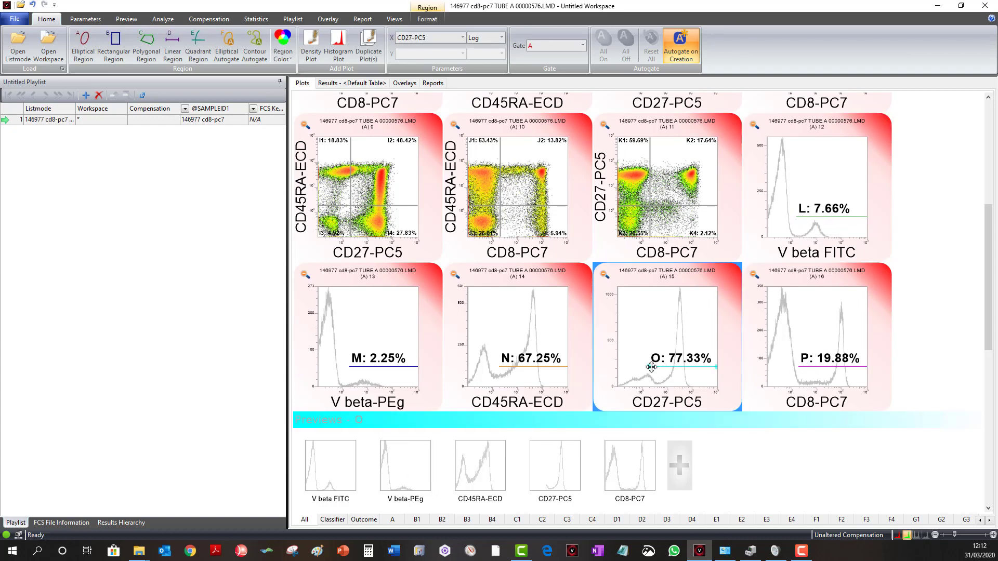
left_click(347, 366)
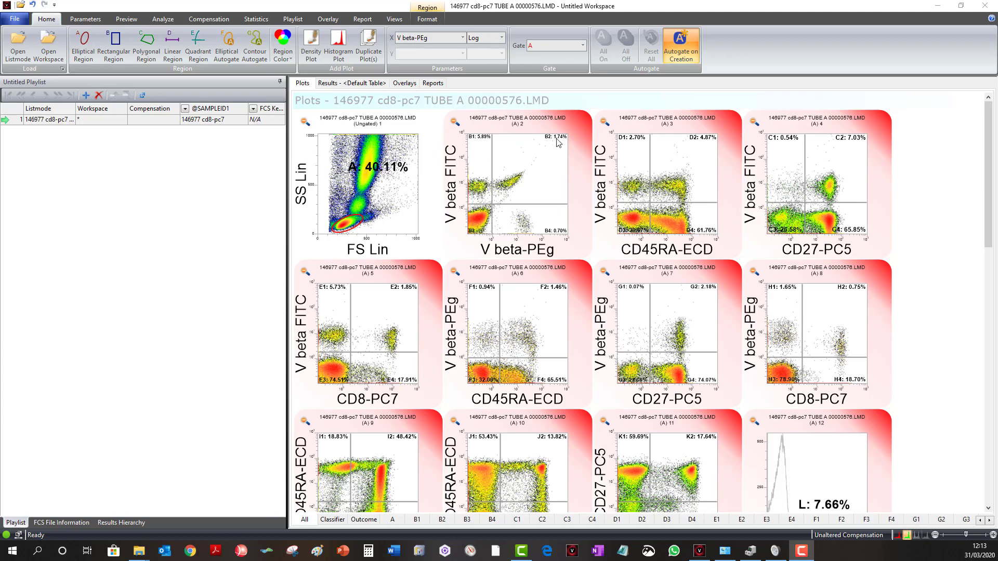
Step: Try Count and %Total as the region statistic shown on the plots, and return to %Gated
left_click(255, 19)
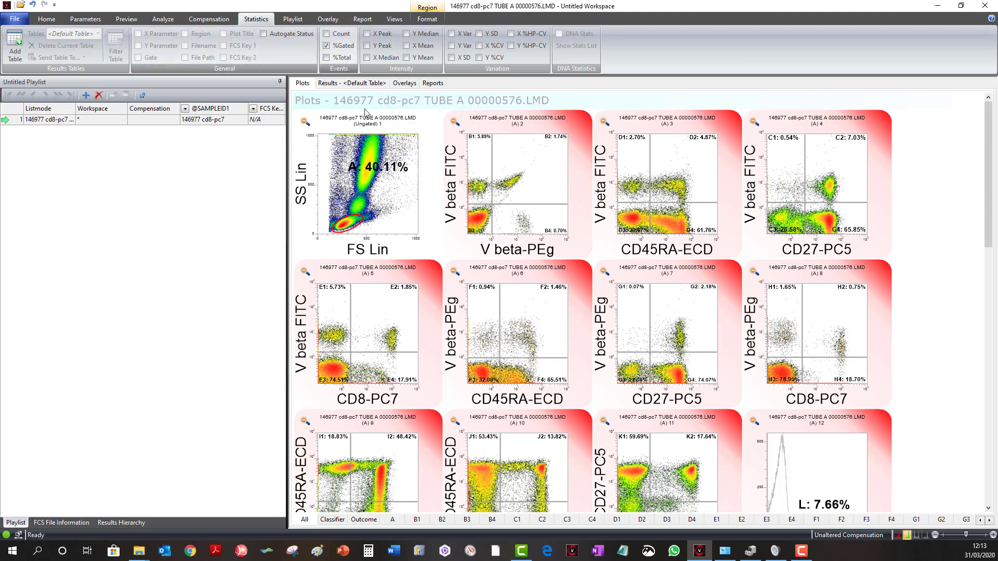
left_click(342, 34)
left_click(344, 57)
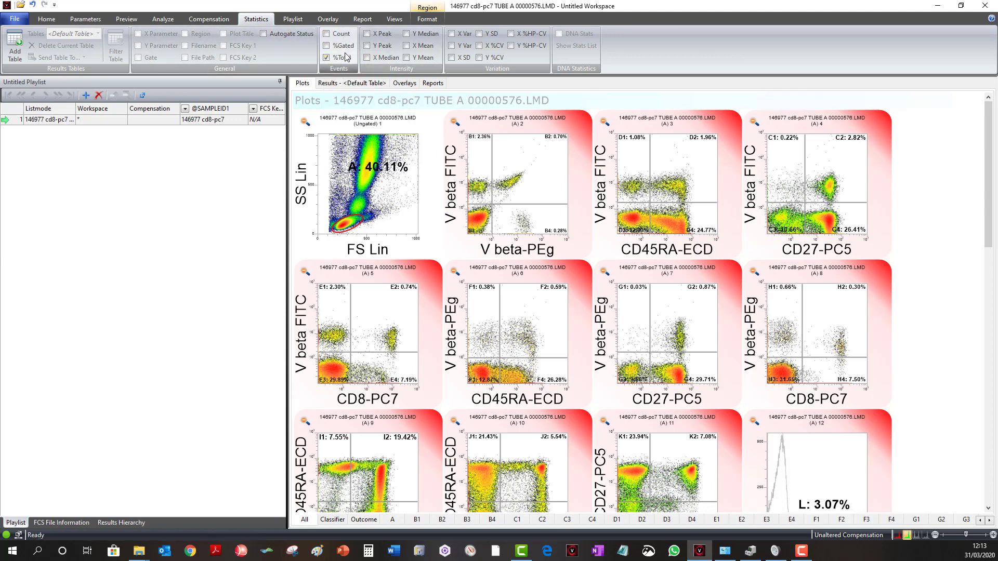
left_click(342, 45)
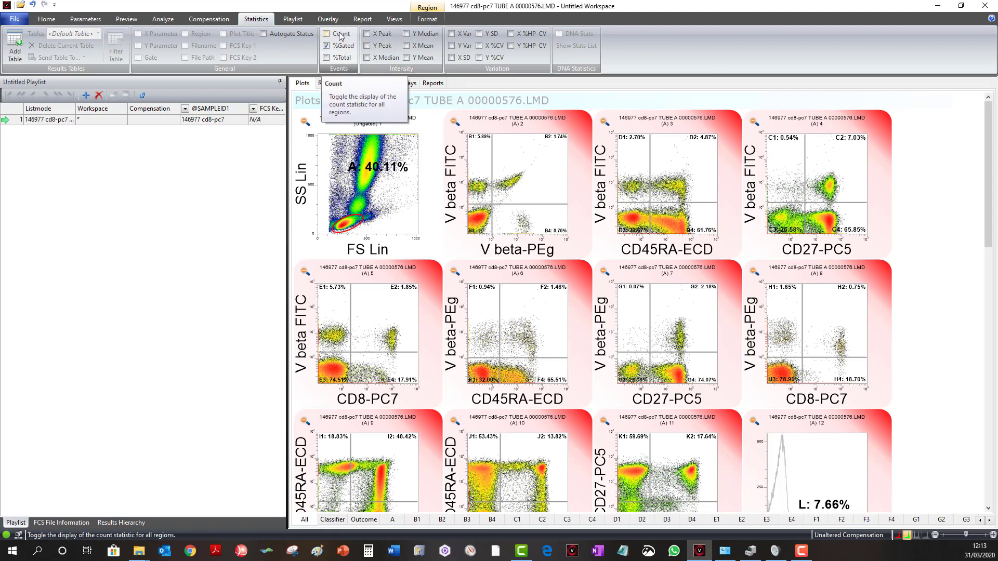
left_click(341, 34)
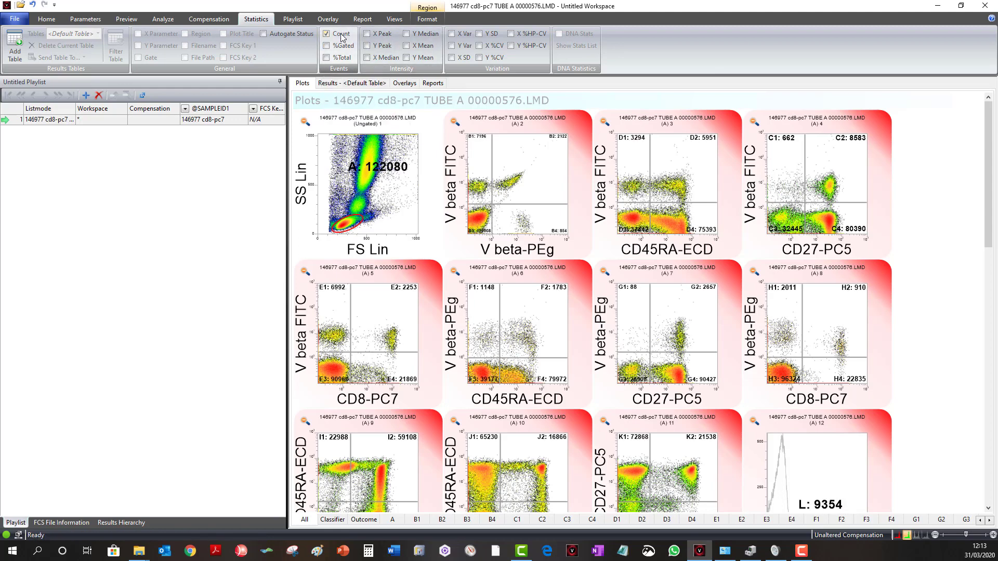
left_click(345, 57)
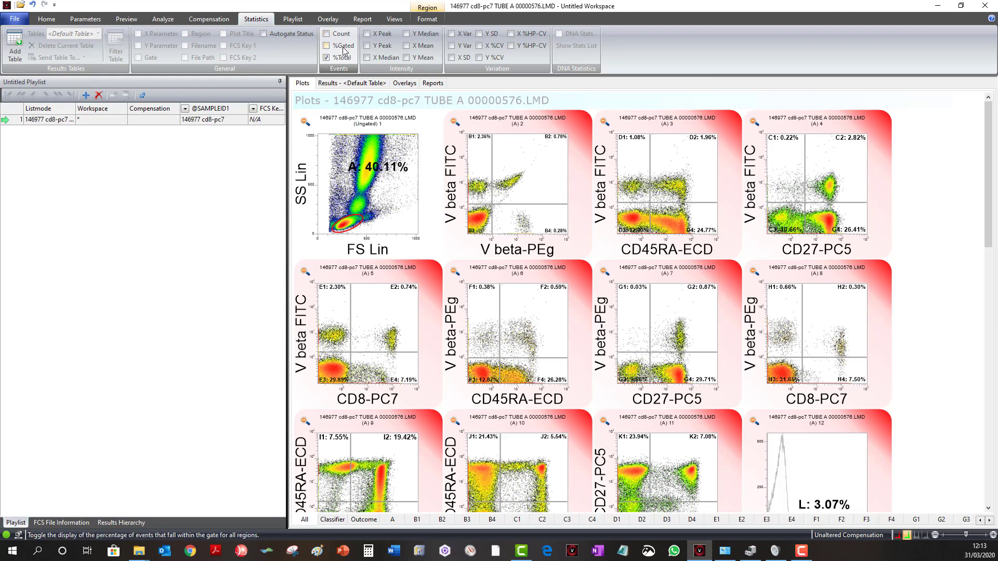
left_click(343, 45)
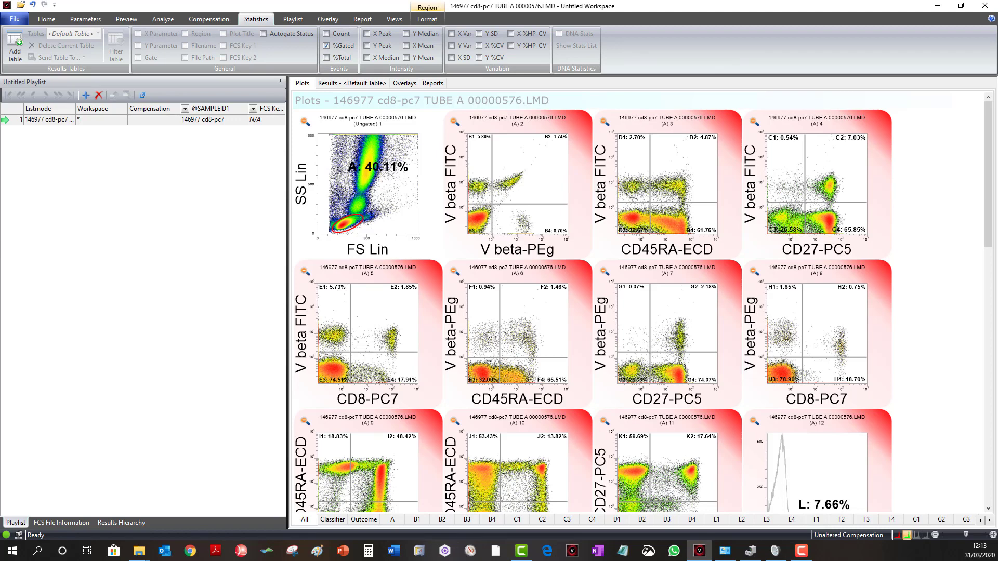
Step: Open the default results table to review the statistics of every region
left_click(353, 86)
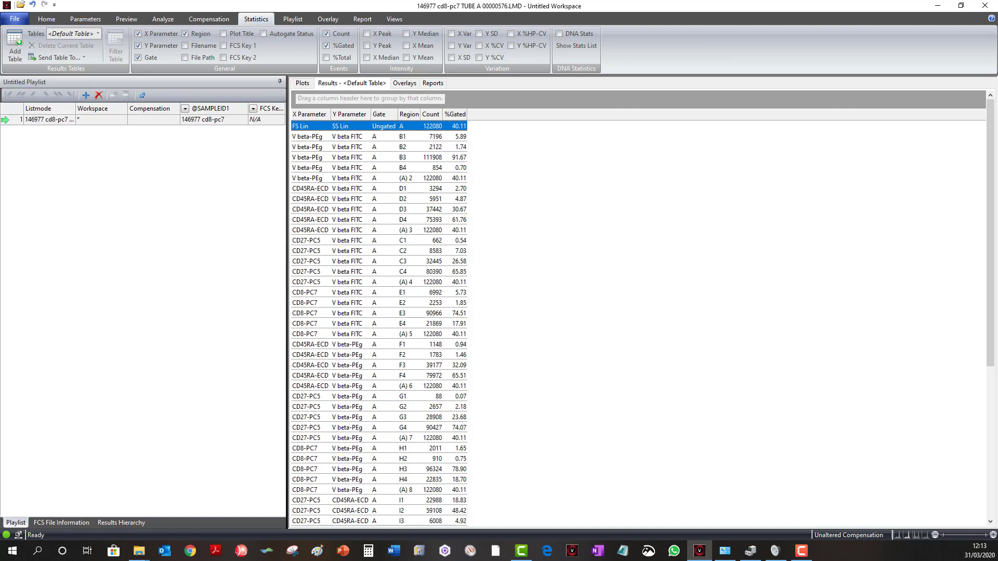
key("F10")
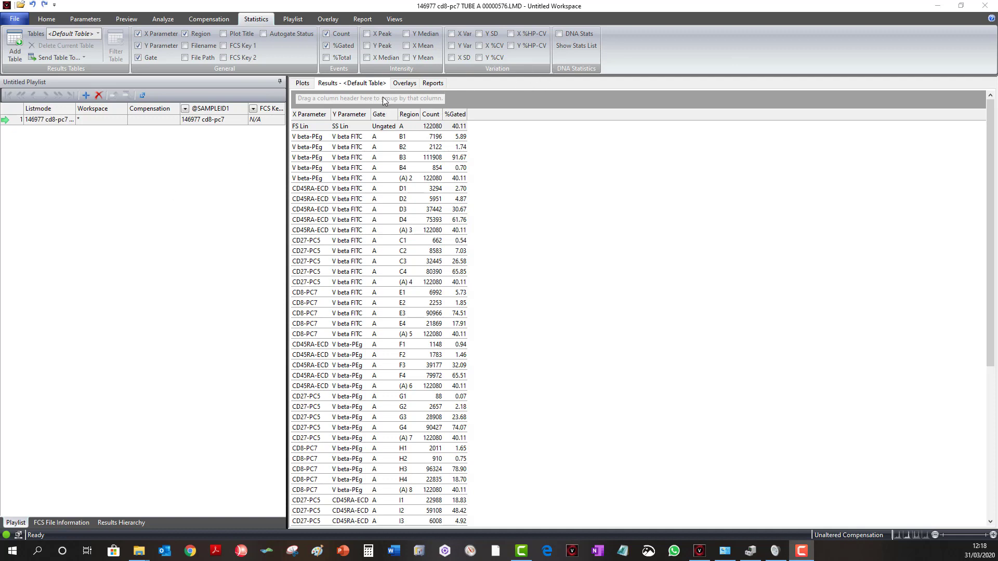
Step: Try grouping the results table by X Parameter and Y Parameter, and remove both groupings again
left_click_drag(311, 115, 358, 105)
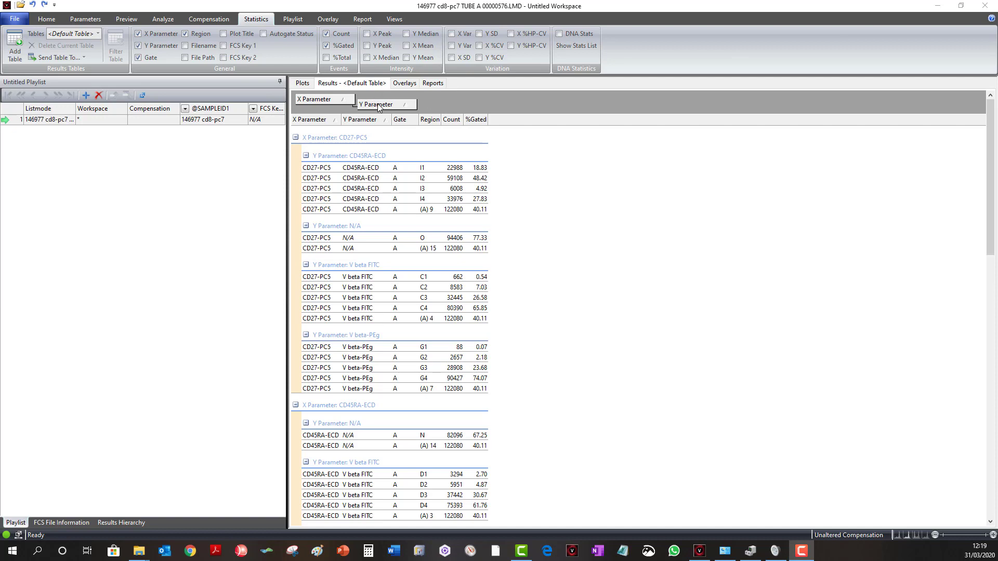
left_click_drag(379, 106, 598, 177)
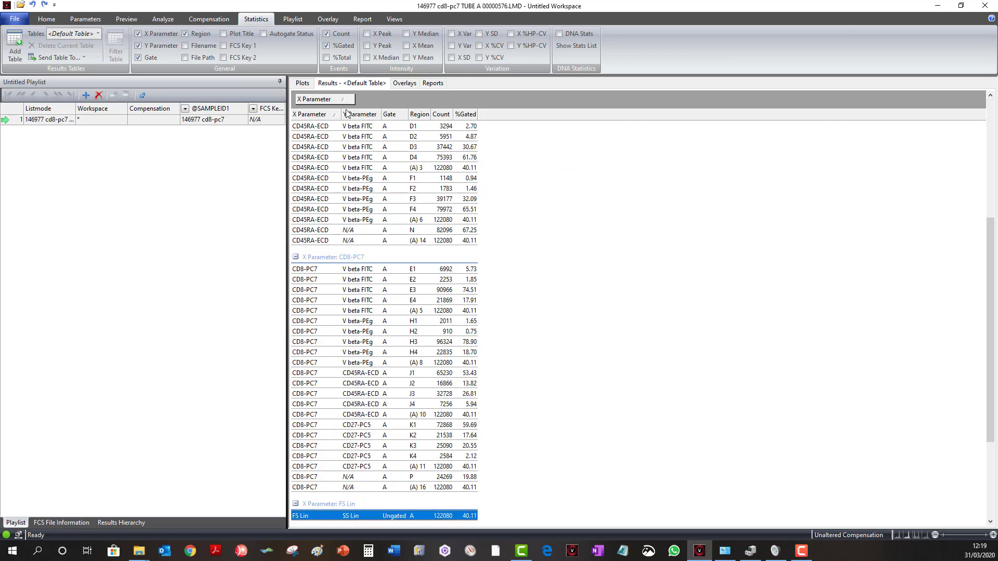
left_click_drag(331, 99, 607, 197)
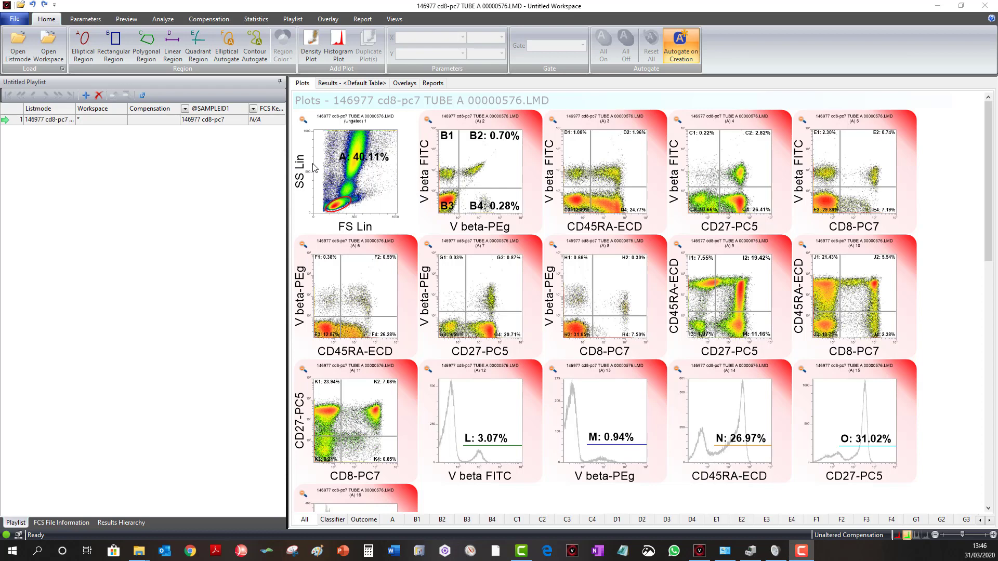
Step: Select the first-row plots plus the V beta FITC and V beta-PEg histograms, and open the options for sending them to a report
left_click(378, 179)
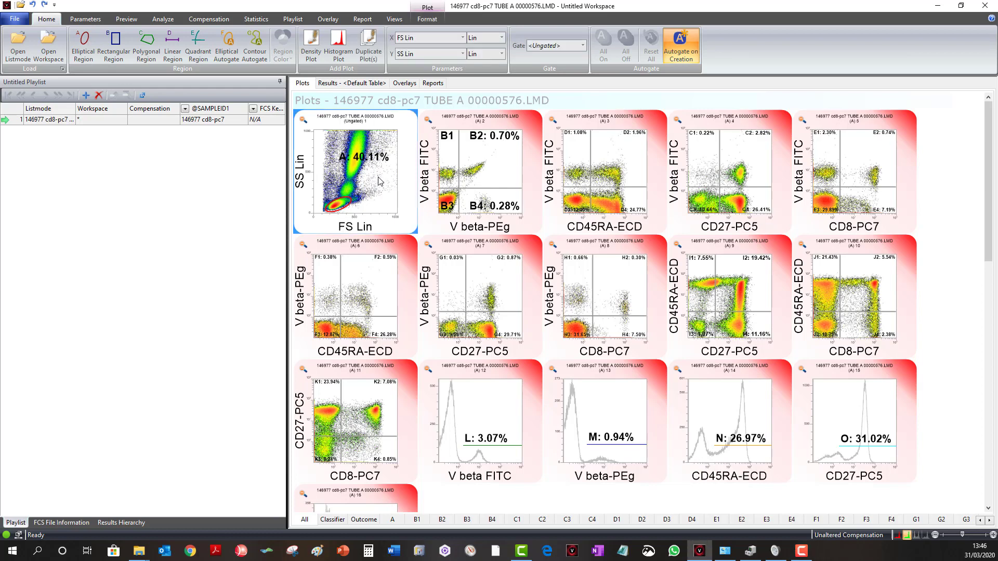
left_click(488, 178, "ctrl")
left_click(628, 178, "ctrl")
left_click(759, 191, "ctrl")
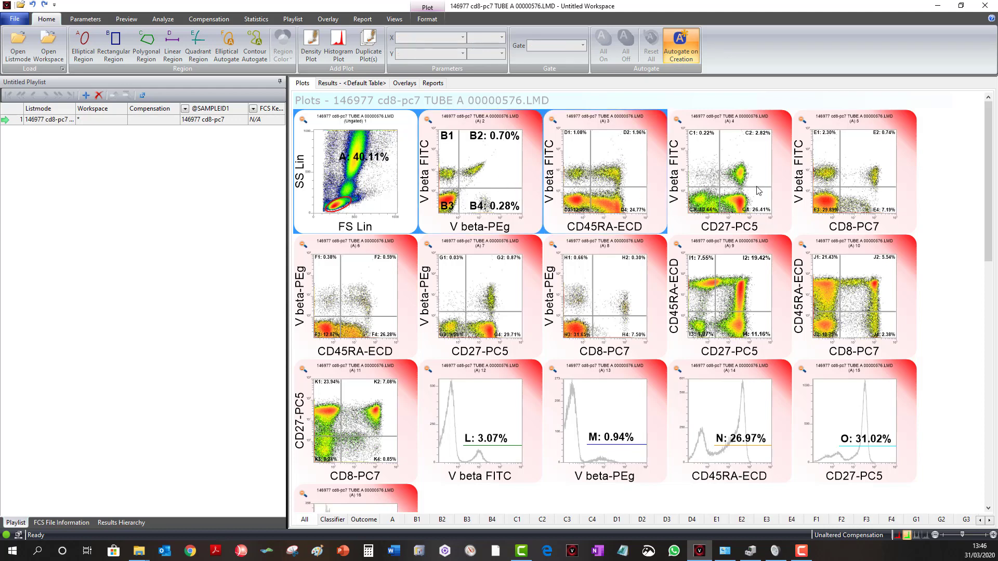
left_click(891, 178, "ctrl")
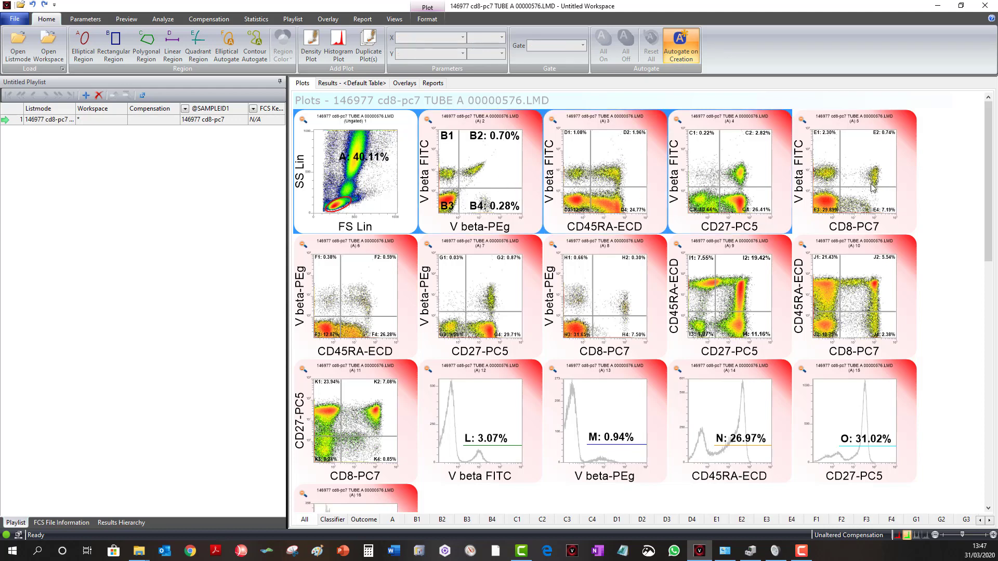
left_click(383, 285, "ctrl")
left_click(480, 293, "ctrl")
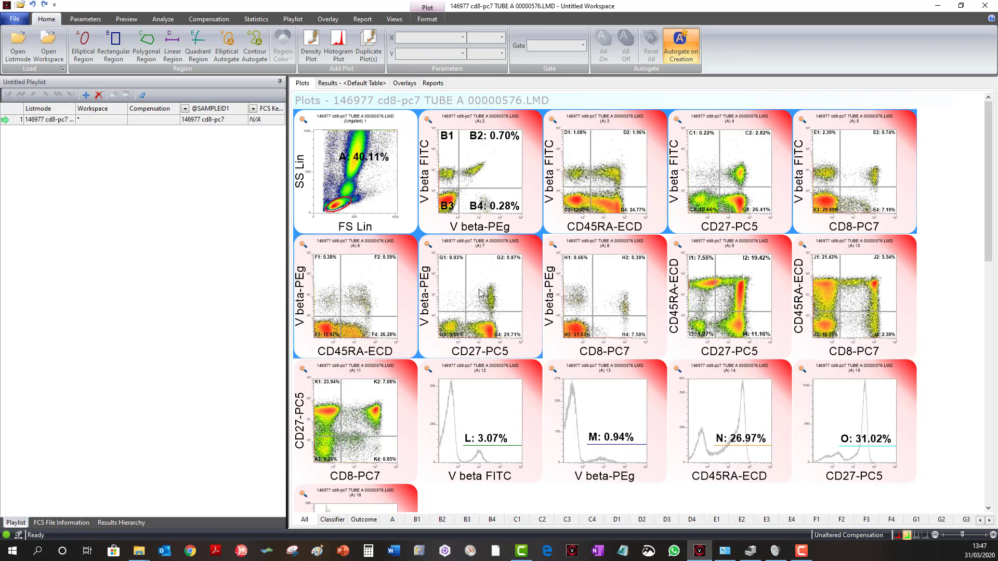
left_click(458, 293, "ctrl")
left_click(382, 288, "ctrl")
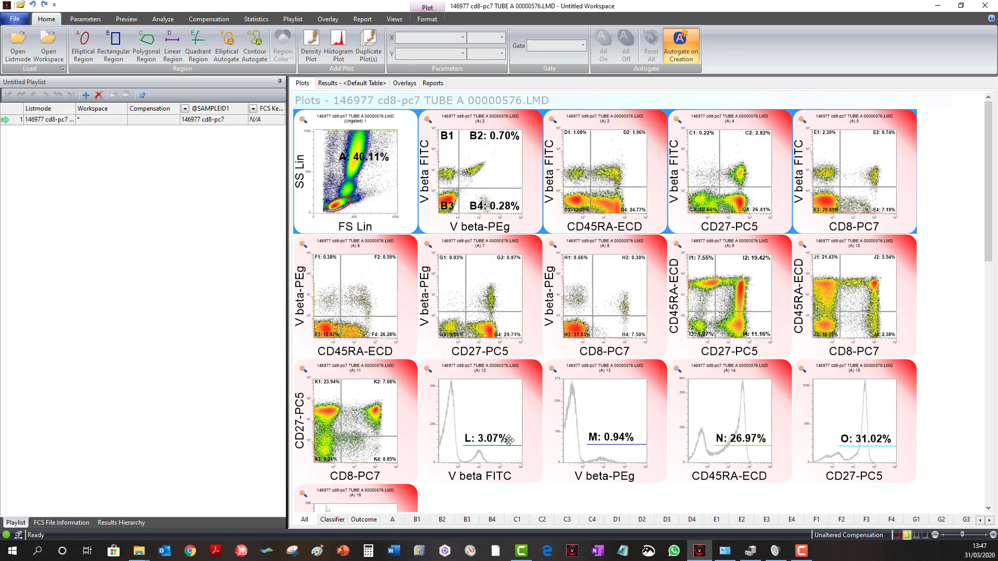
left_click(531, 407, "ctrl")
left_click(594, 401, "ctrl")
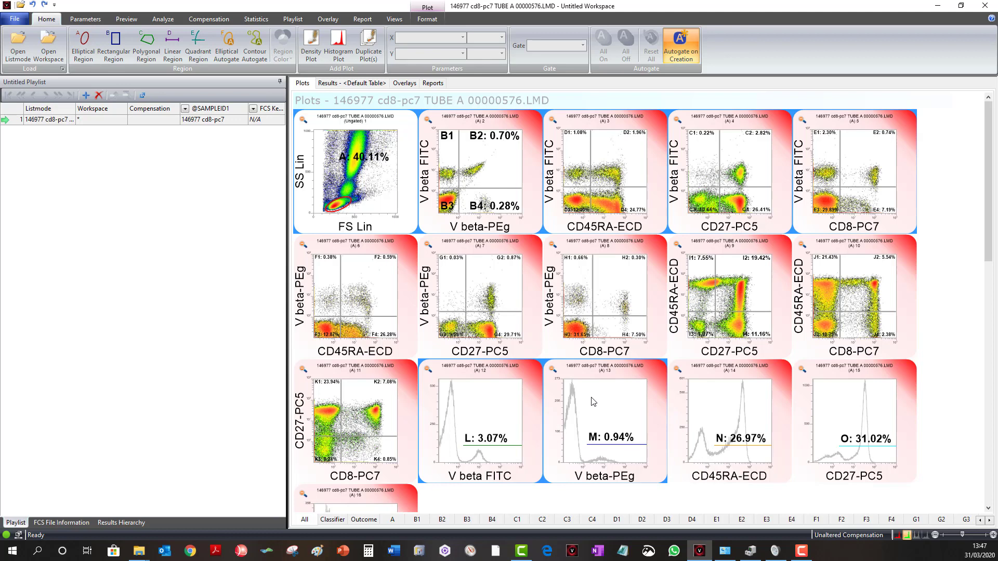
right_click(593, 401)
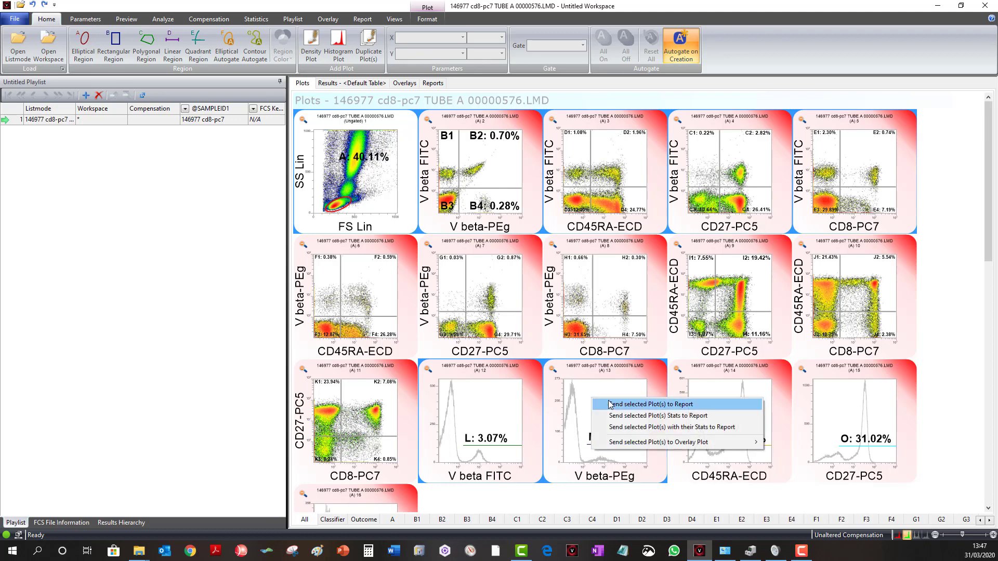